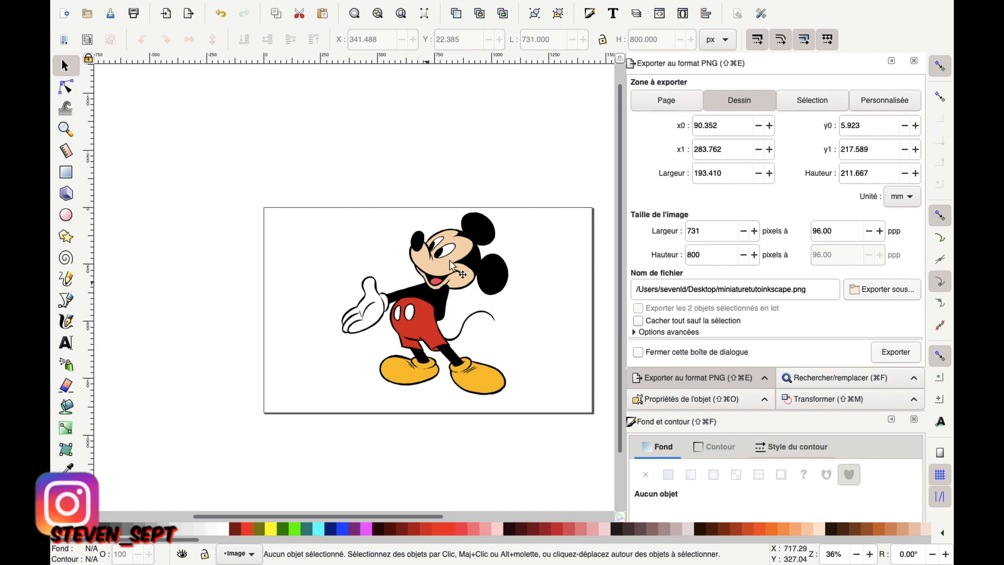
# Reposition the Mickey Mouse bitmap on the page and check it for editable nodes, finishing at about X 385, Y 58 px
pyautogui.scroll(4, 393, 293)
pyautogui.scroll(5, 394, 296)
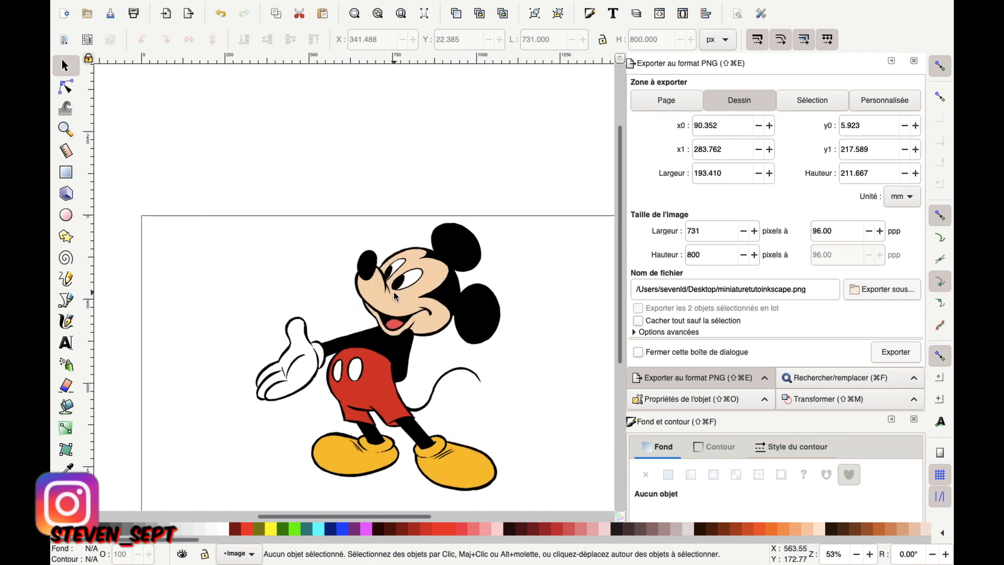
pyautogui.scroll(-5, 388, 362)
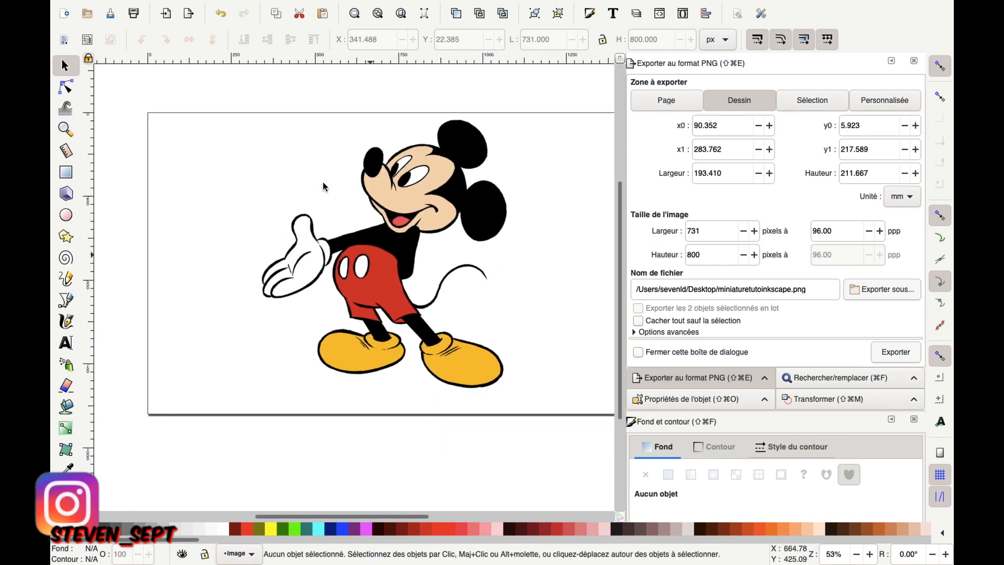
pyautogui.click(419, 187)
pyautogui.moveTo(413, 187); pyautogui.dragTo(451, 231)
pyautogui.press('n')
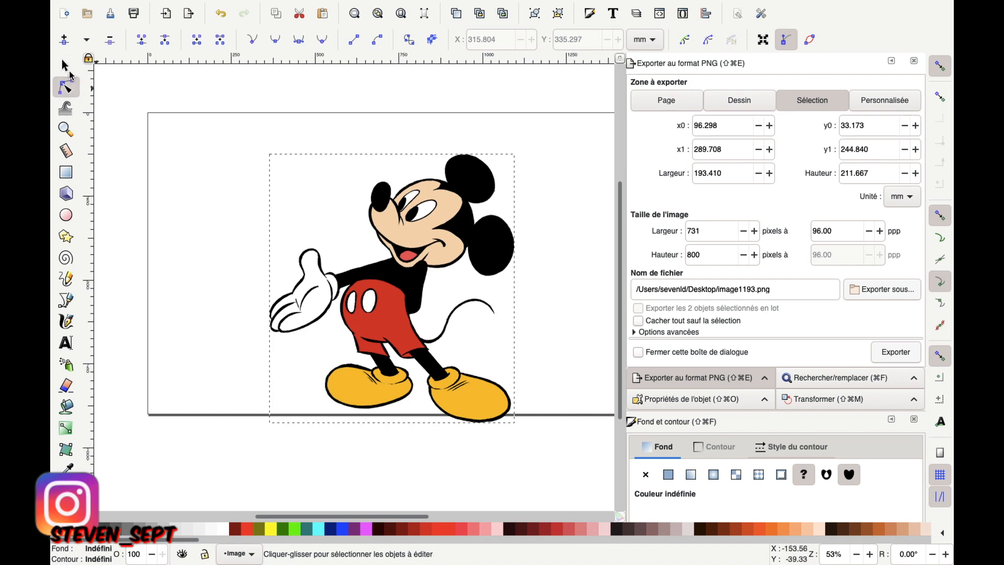
pyautogui.click(64, 65)
pyautogui.moveTo(437, 217)
pyautogui.mouseDown()
pyautogui.moveTo(444, 198)
pyautogui.moveTo(434, 213)
pyautogui.mouseUp()
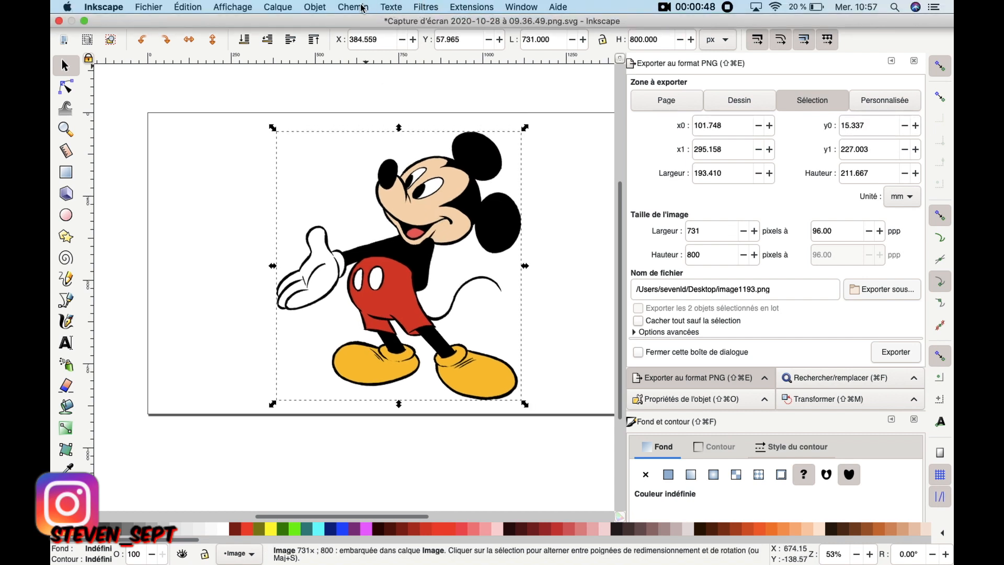
# Start tracing the selected Mickey Mouse bitmap, compare the single-scan options, and choose multiple scans
pyautogui.click(363, 7)
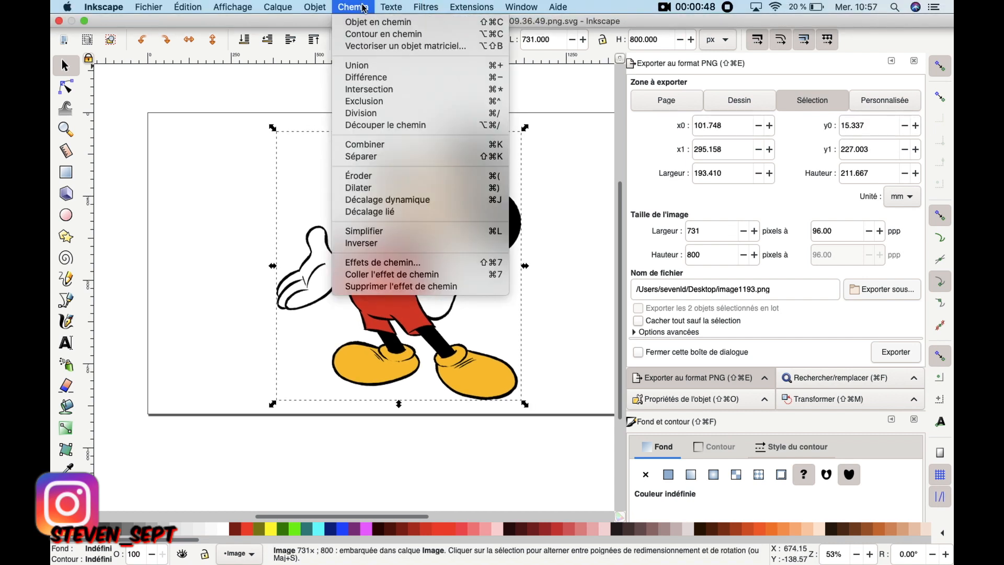
pyautogui.click(363, 47)
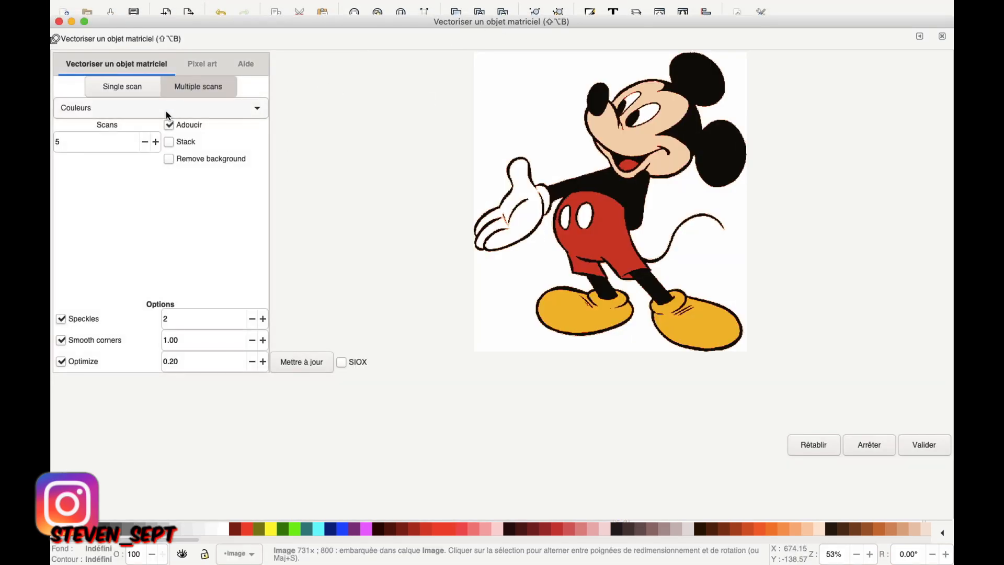
pyautogui.click(111, 88)
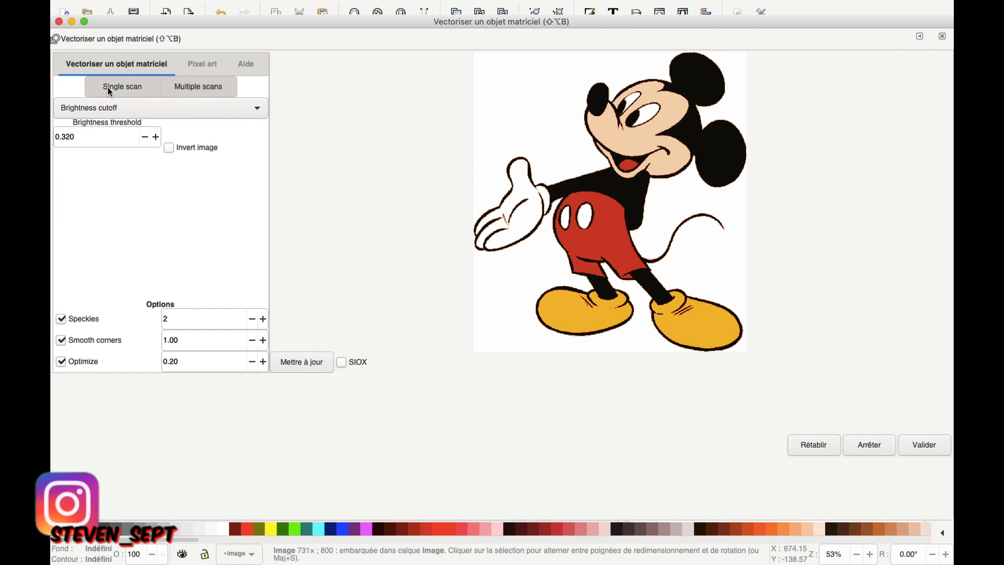
pyautogui.click(184, 87)
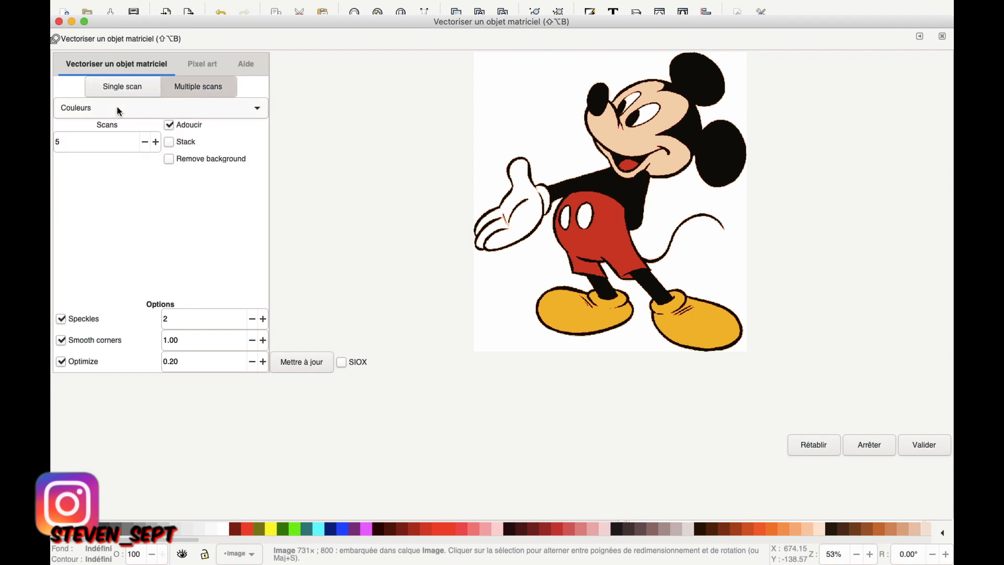
# Preview the multicolour trace of the bitmap with 2, 3 and 4 scans
pyautogui.click(145, 142)
pyautogui.click(144, 142)
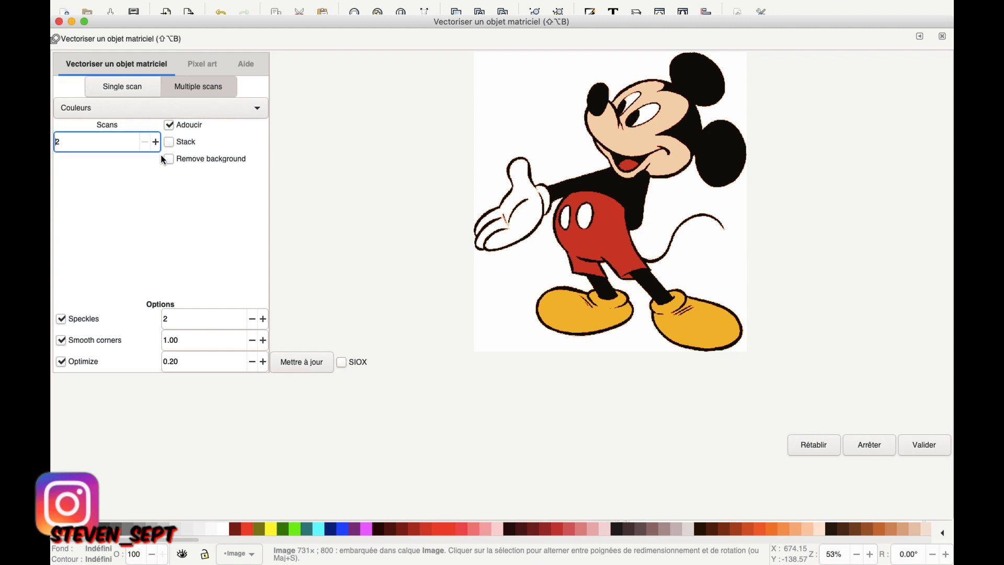
pyautogui.click(312, 366)
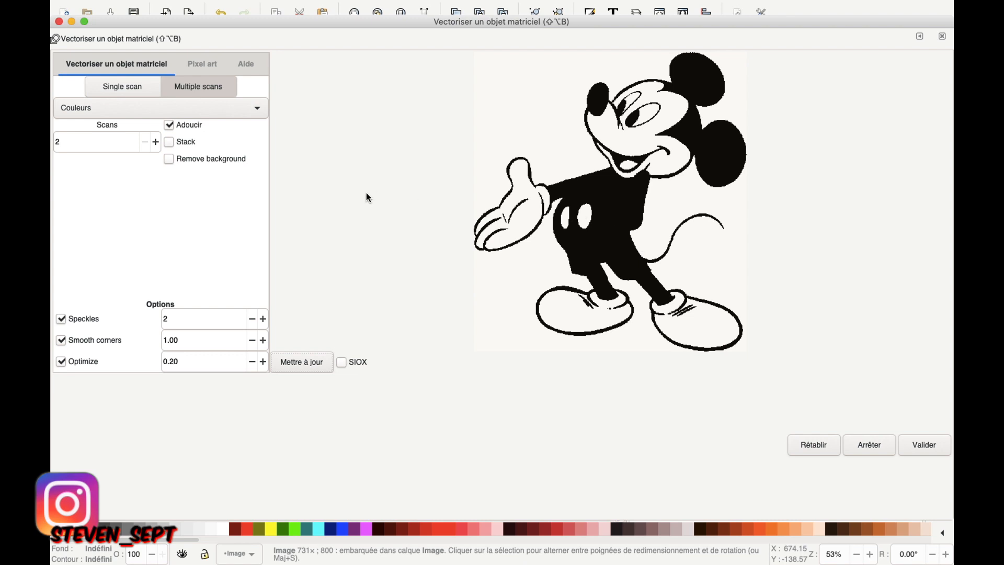
pyautogui.click(156, 142)
pyautogui.click(289, 360)
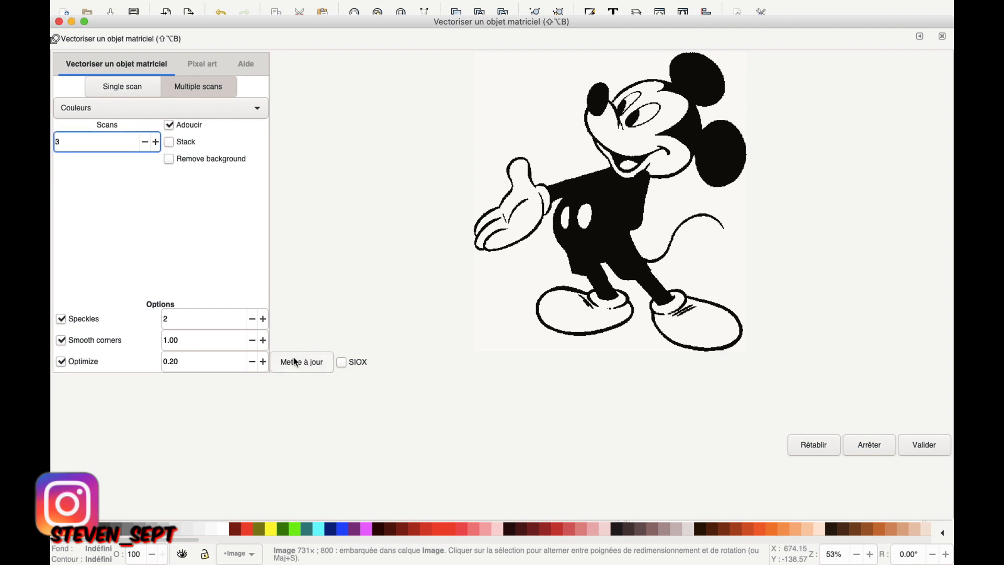
pyautogui.click(156, 142)
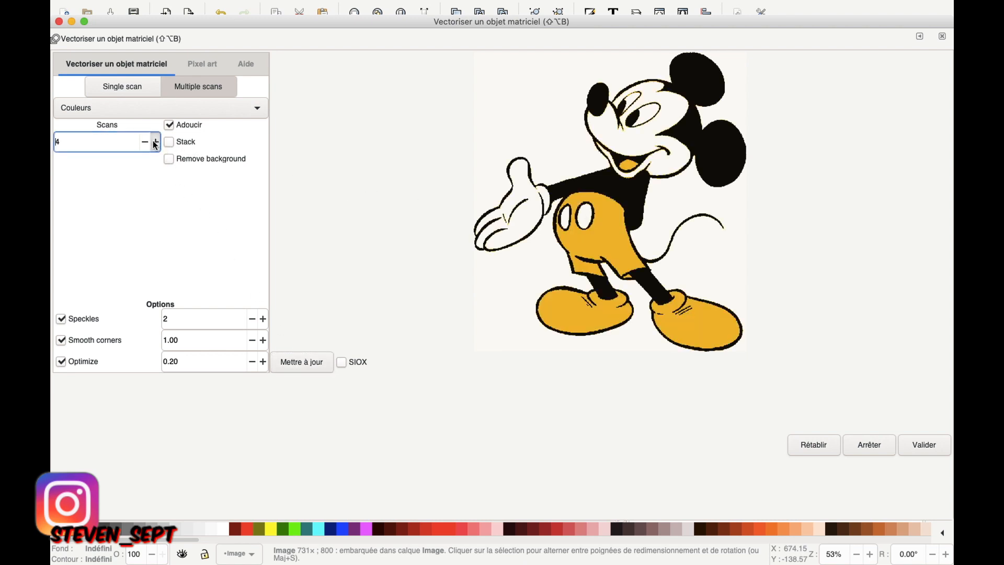
pyautogui.click(292, 365)
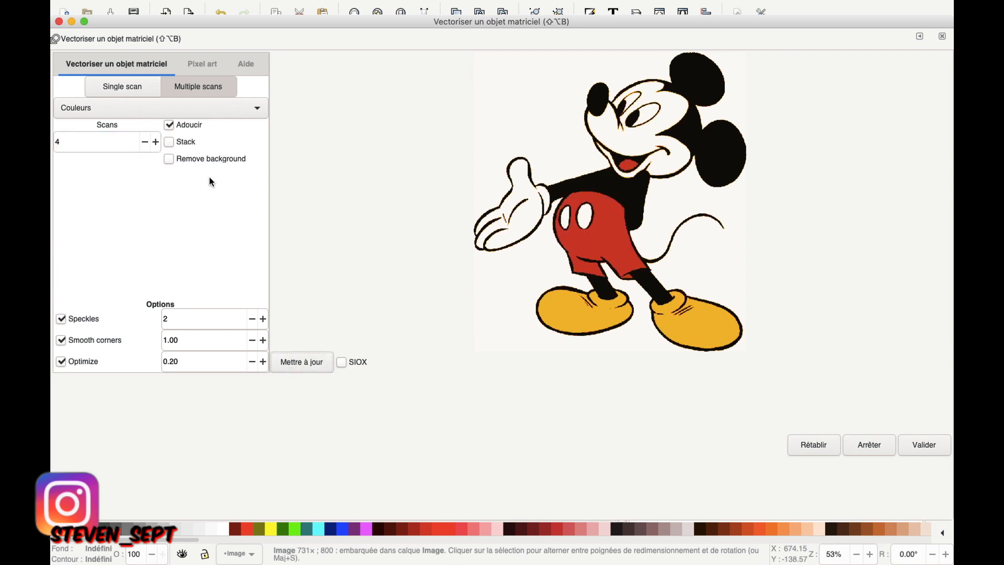
# Trace the bitmap in colours with 5 scans, refreshing the preview first, and close the tracing dialog
pyautogui.click(156, 142)
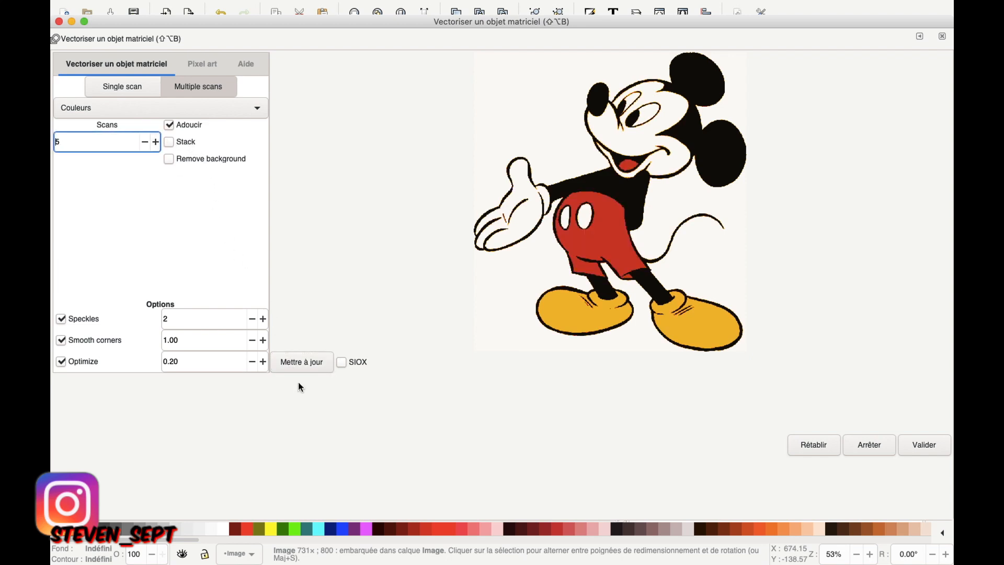
pyautogui.click(303, 360)
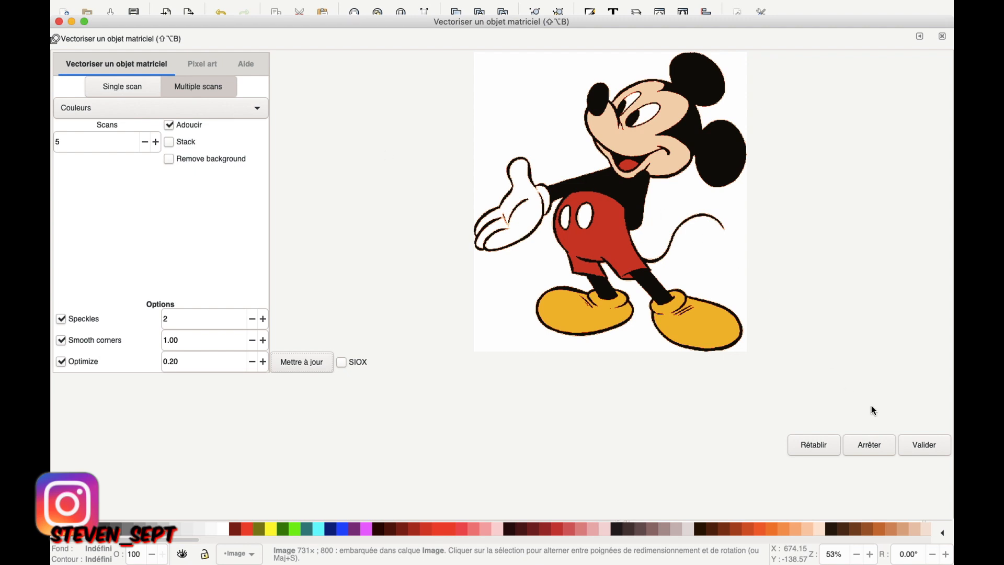
pyautogui.click(923, 445)
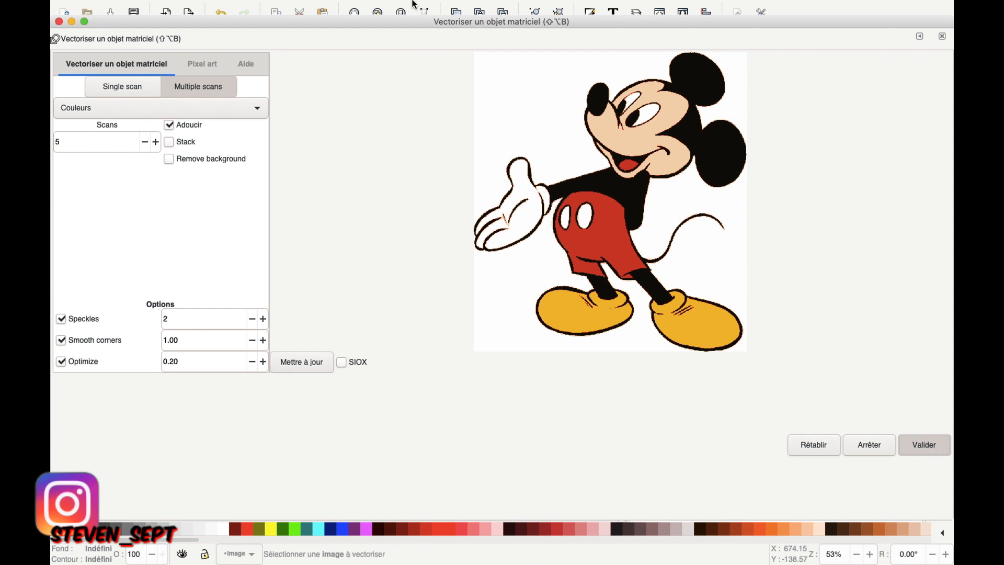
pyautogui.click(59, 22)
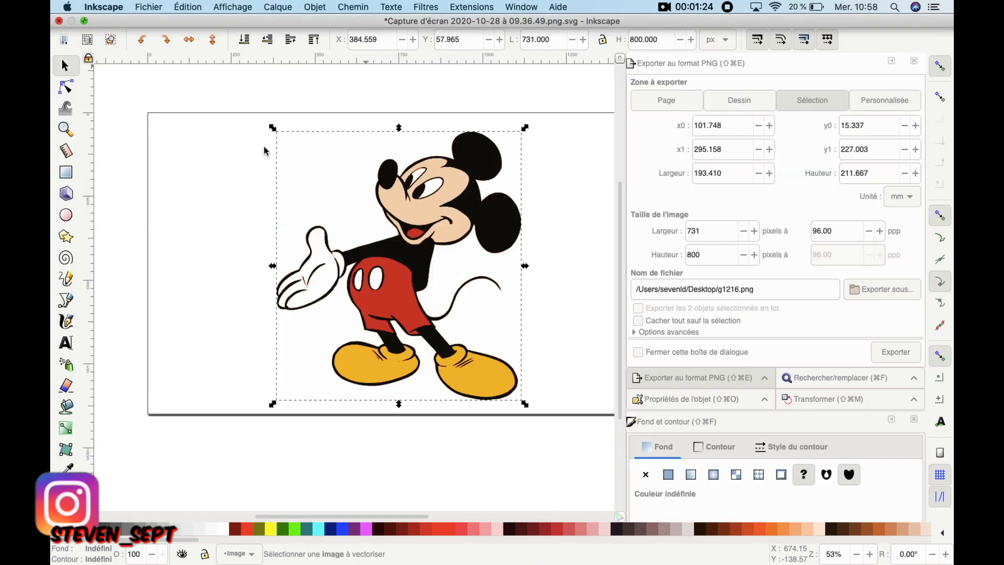
# Move the traced copy off the original bitmap, beside it at about X 1248, Y 56 px
pyautogui.moveTo(320, 192); pyautogui.dragTo(347, 252)
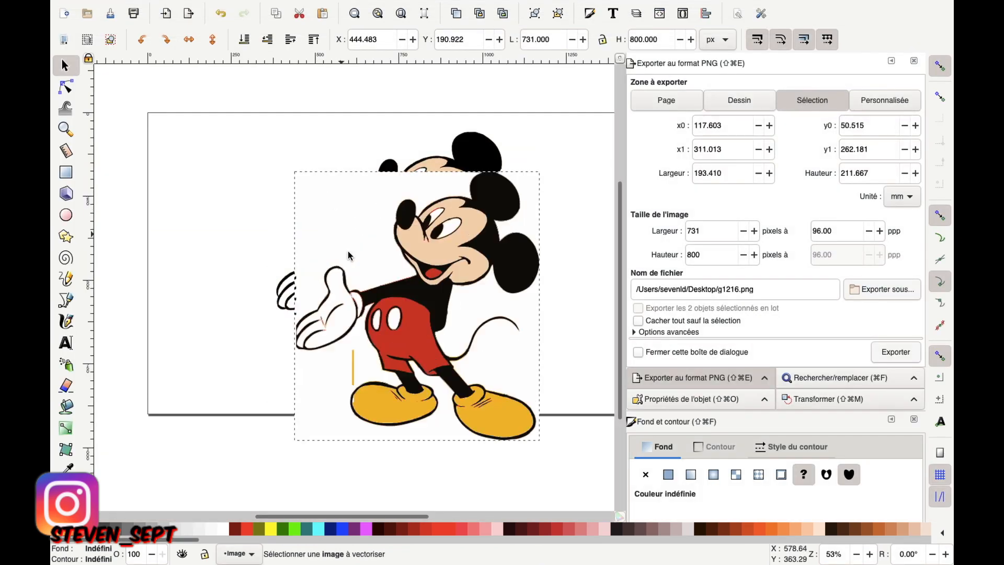
pyautogui.hscroll(8, 347, 252)
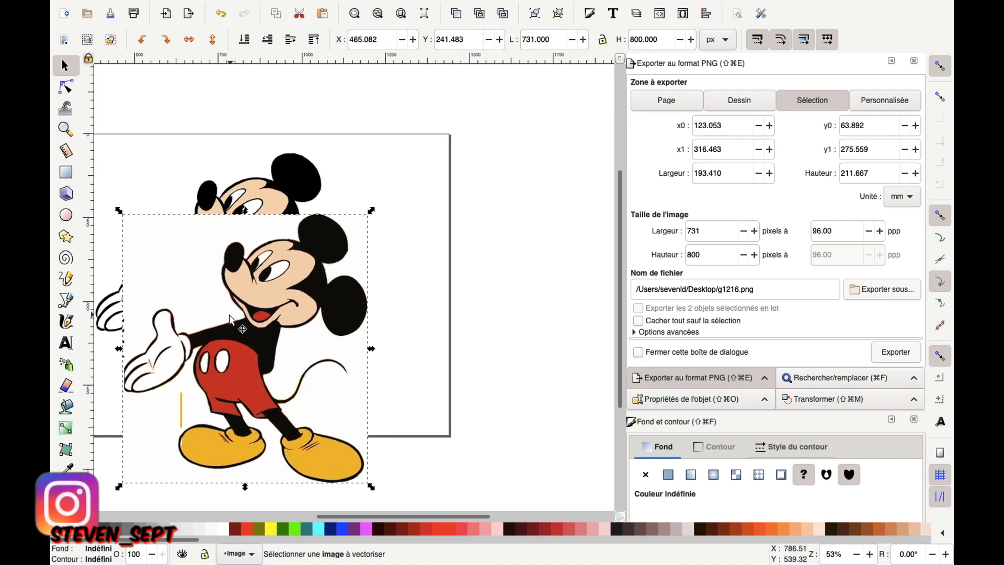
pyautogui.moveTo(179, 291); pyautogui.dragTo(325, 279)
pyautogui.moveTo(472, 243)
pyautogui.mouseDown()
pyautogui.moveTo(488, 228)
pyautogui.moveTo(438, 229)
pyautogui.mouseUp()
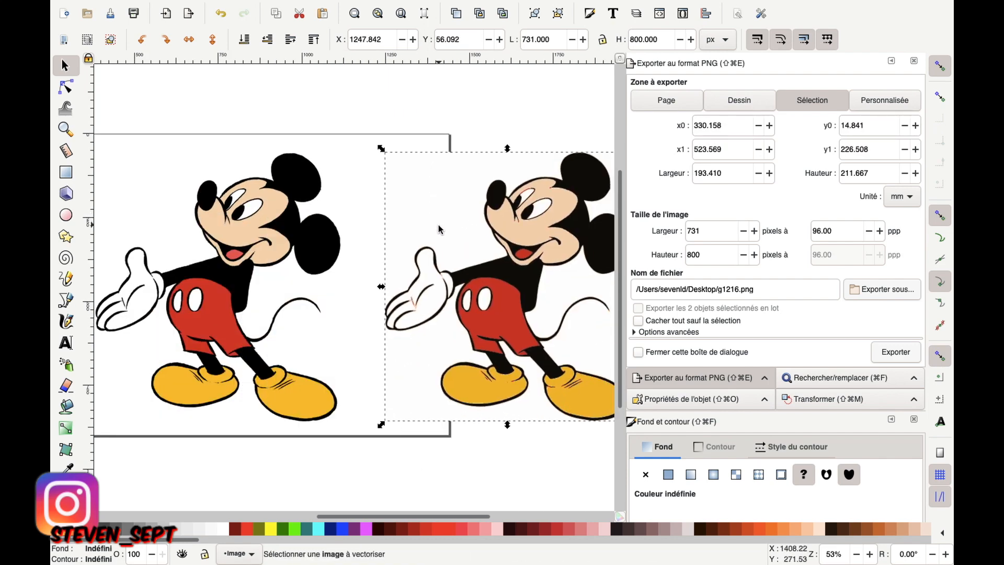
# Move the original bitmap above the page to about X 269, Y -906 px, and place the traced copy on the page
pyautogui.scroll(-1, 438, 229)
pyautogui.click(334, 241)
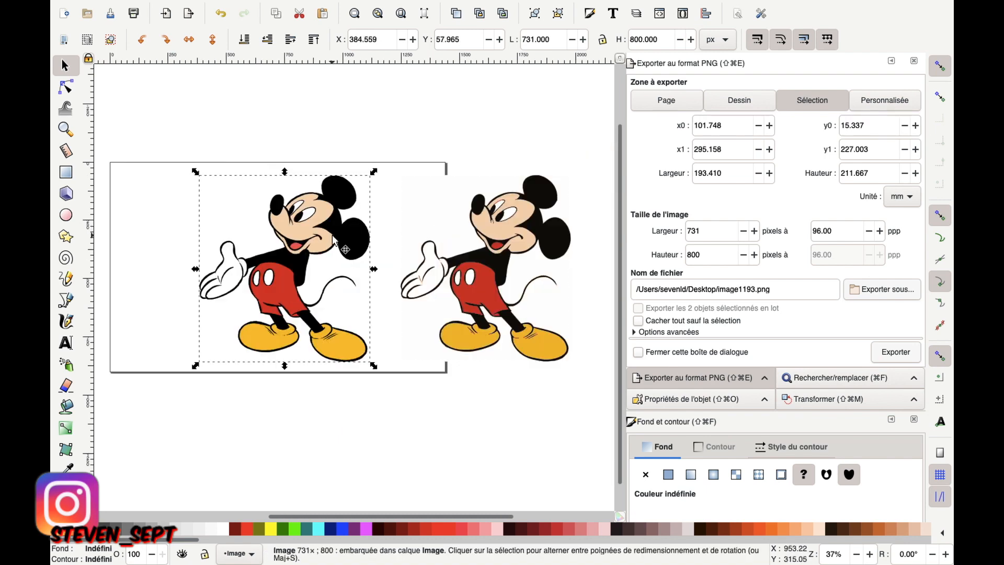
pyautogui.moveTo(333, 240); pyautogui.dragTo(285, 134)
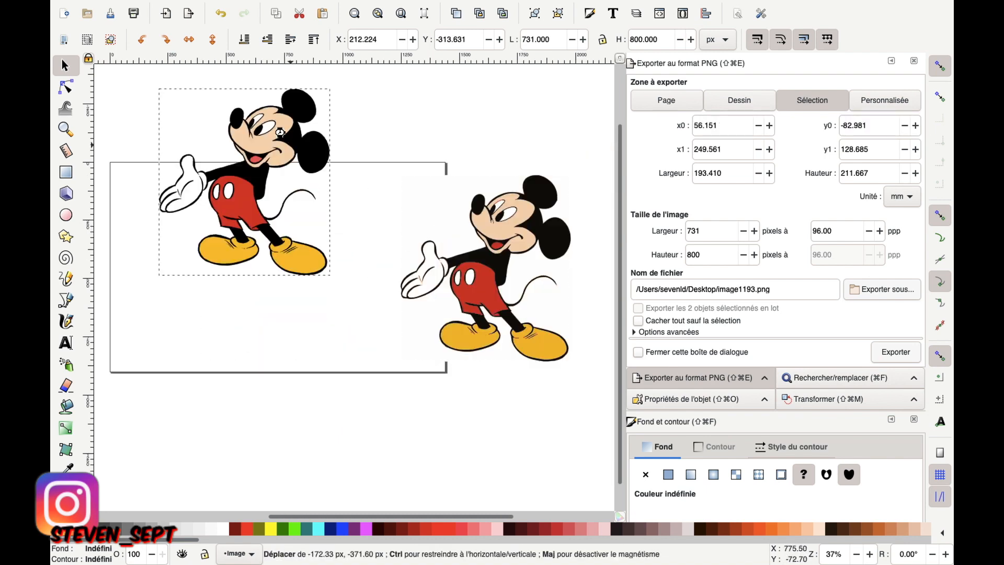
pyautogui.scroll(5, 285, 134)
pyautogui.moveTo(290, 286); pyautogui.dragTo(305, 194)
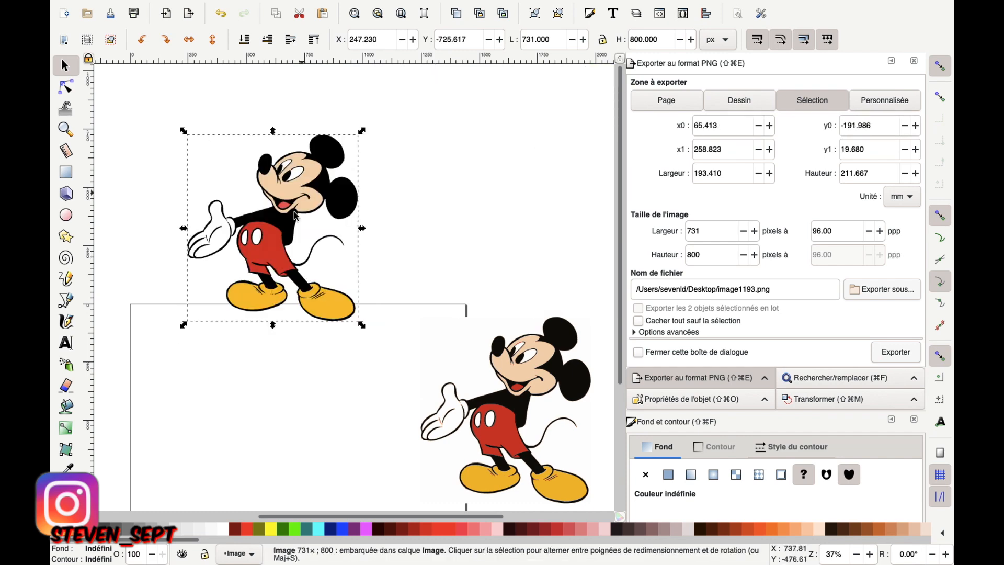
pyautogui.moveTo(276, 254); pyautogui.dragTo(281, 212)
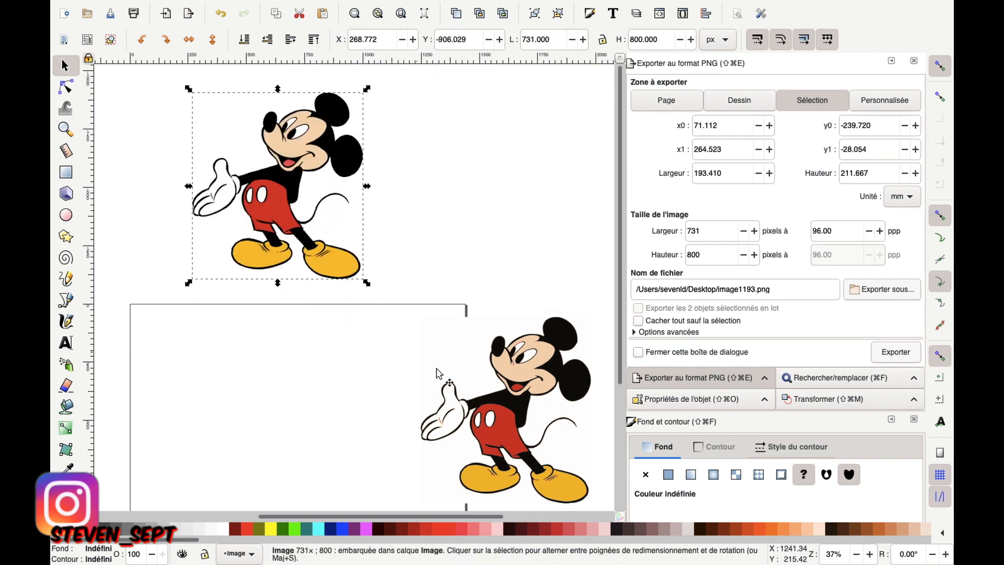
pyautogui.moveTo(512, 393); pyautogui.dragTo(291, 401)
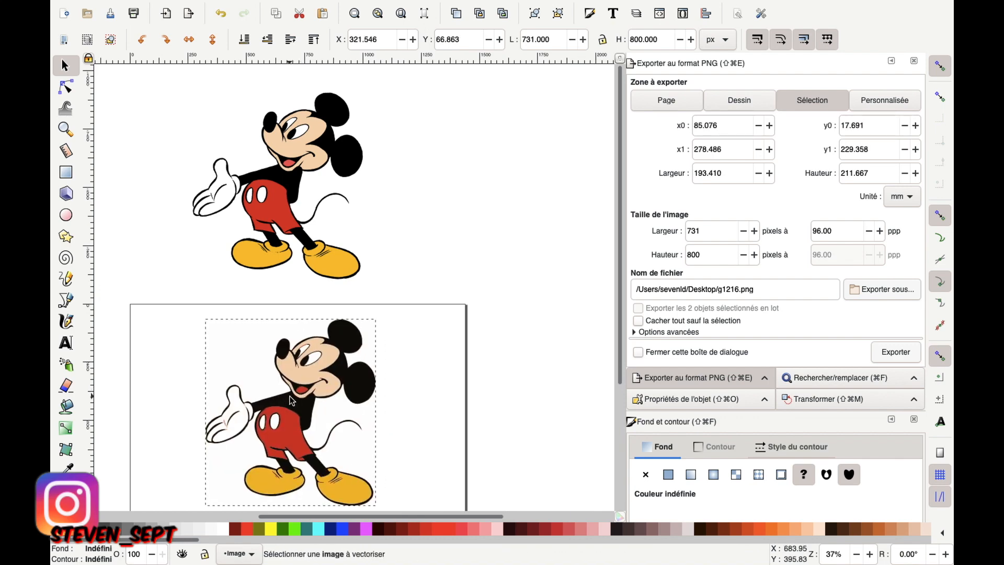
# Examine the nodes of the black outline path in the traced copy
pyautogui.scroll(4, 291, 400)
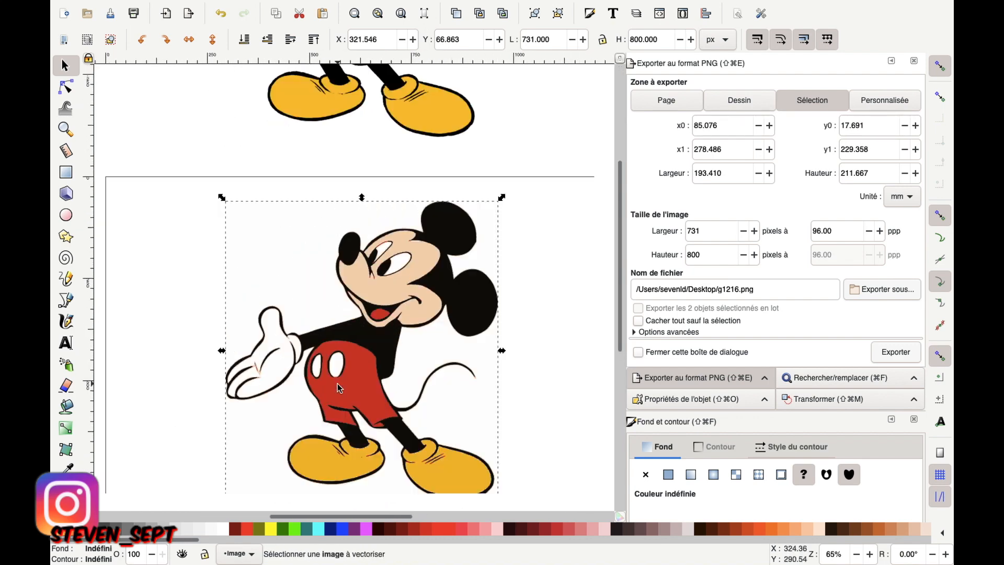
pyautogui.click(66, 87)
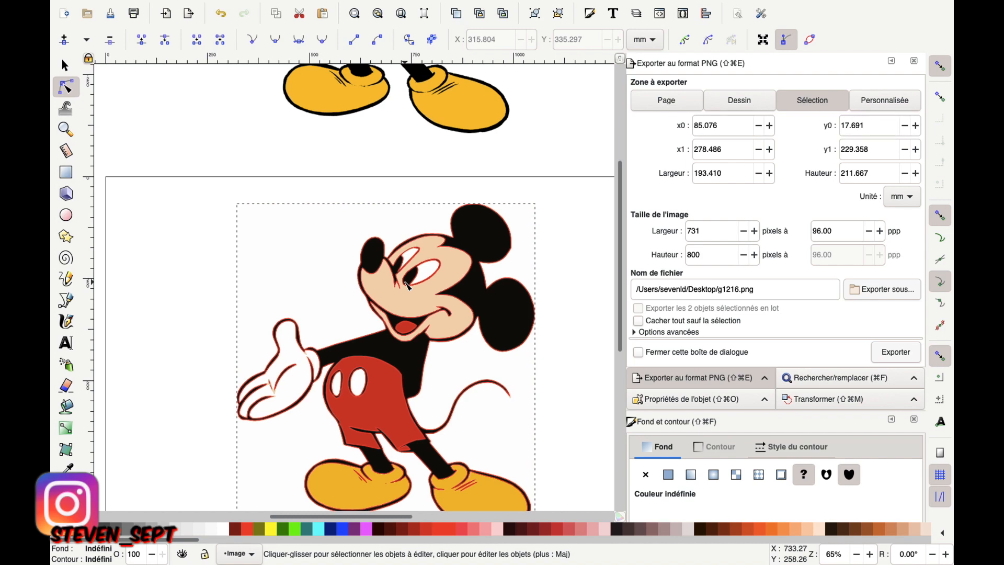
pyautogui.click(395, 284)
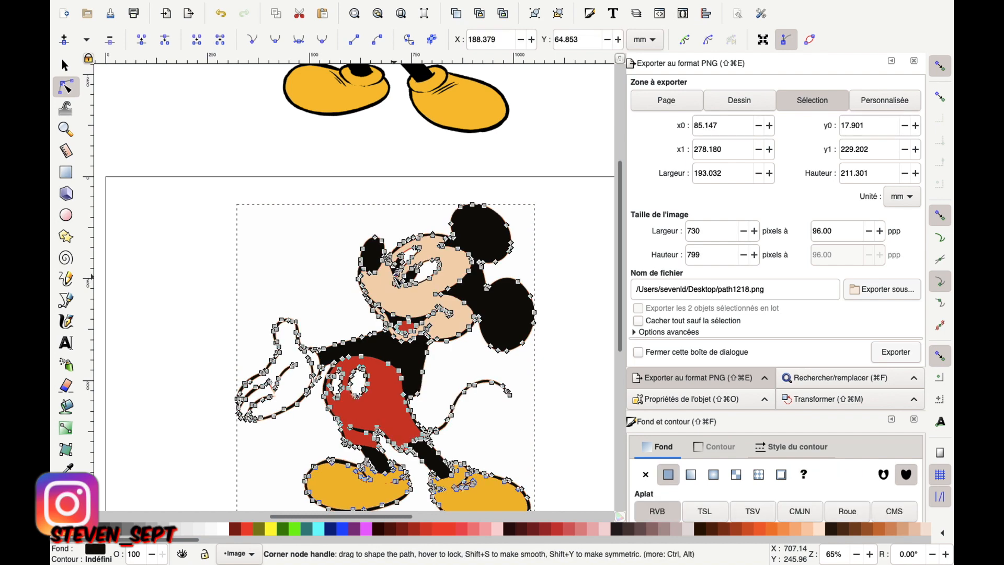
pyautogui.press('s')
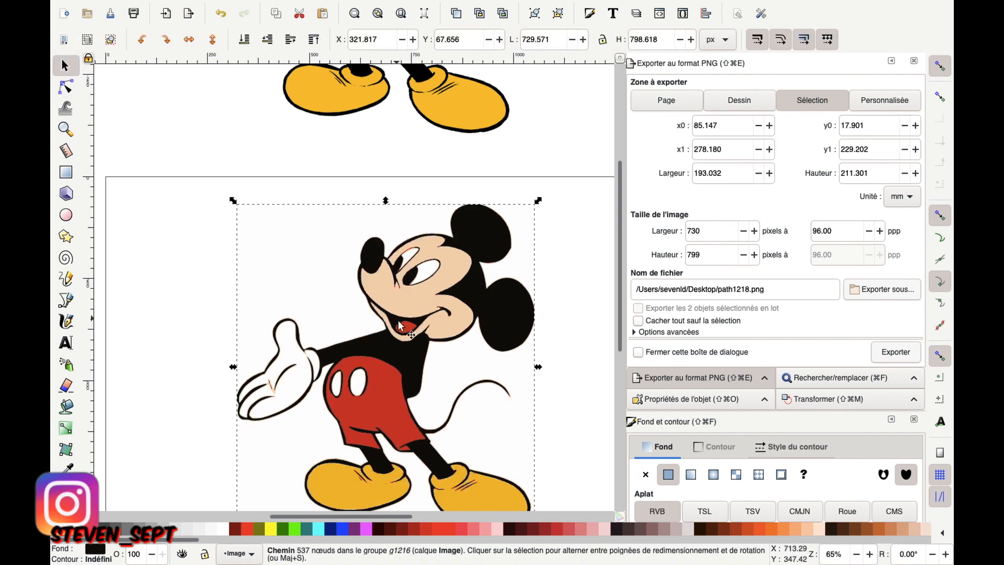
# Select the whole traced Mickey Mouse group and ungroup it into separate colour paths
pyautogui.scroll(-3, 399, 335)
pyautogui.hscroll(1, 399, 335)
pyautogui.scroll(1, 399, 352)
pyautogui.click(283, 189)
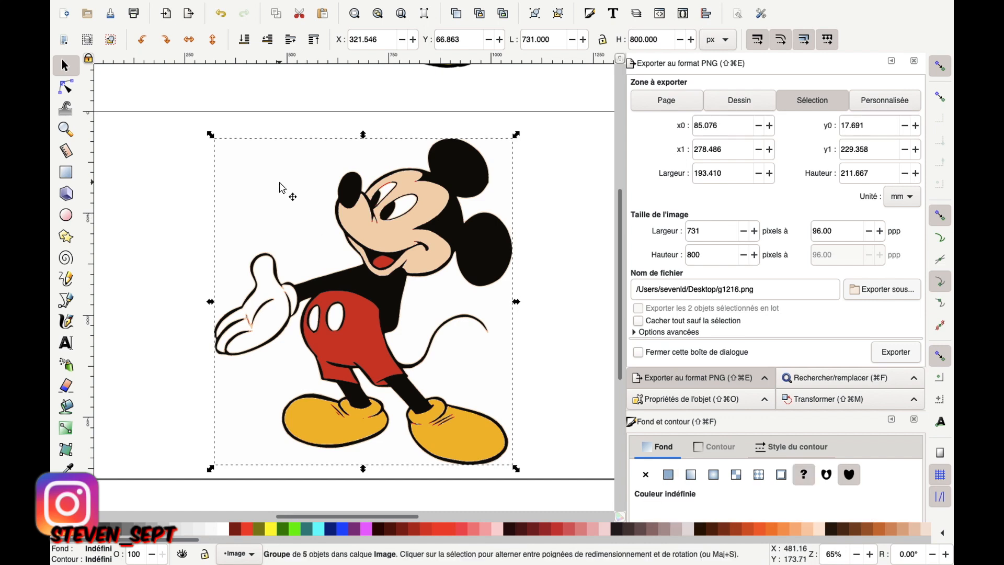
pyautogui.moveTo(383, 5)
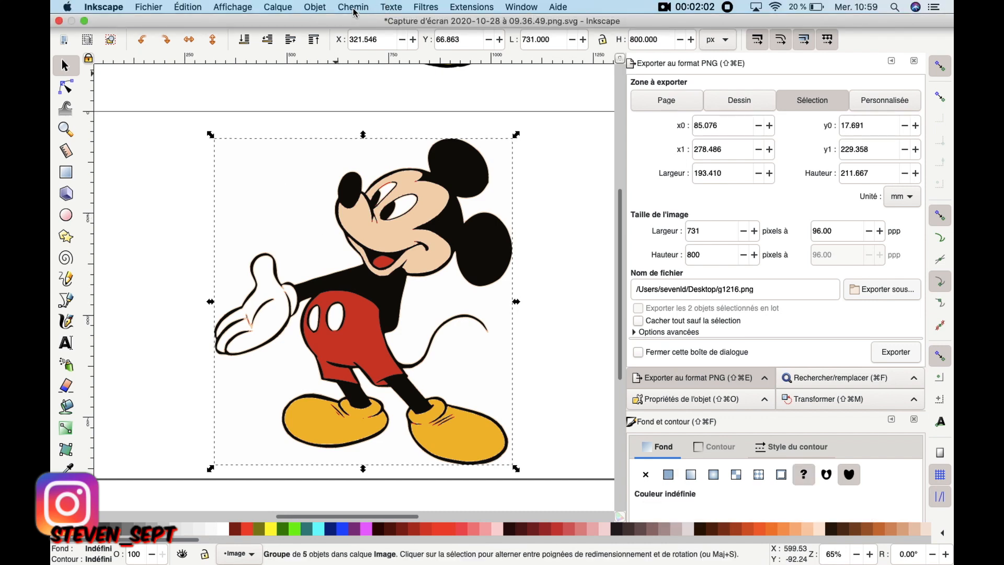
pyautogui.click(315, 7)
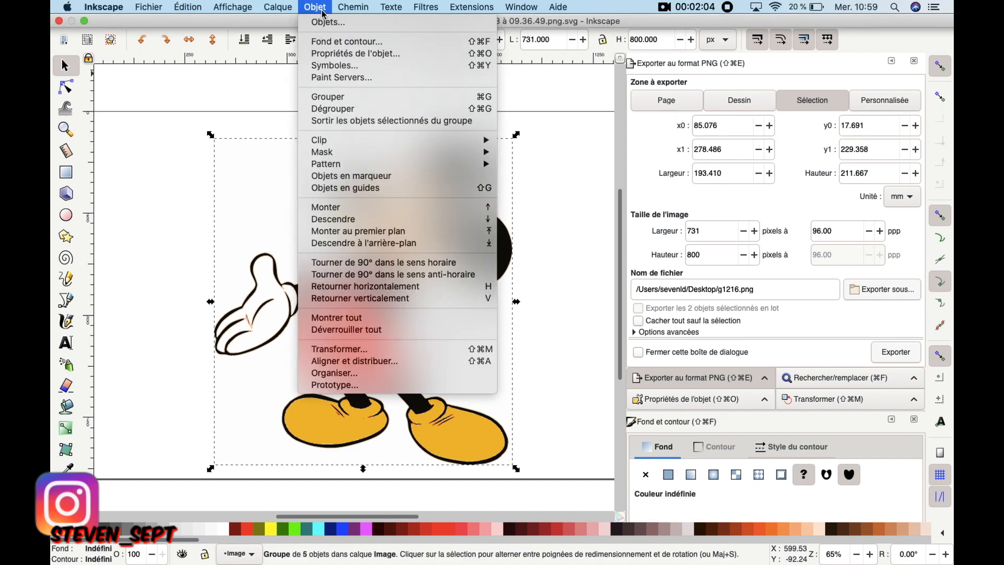
pyautogui.click(345, 109)
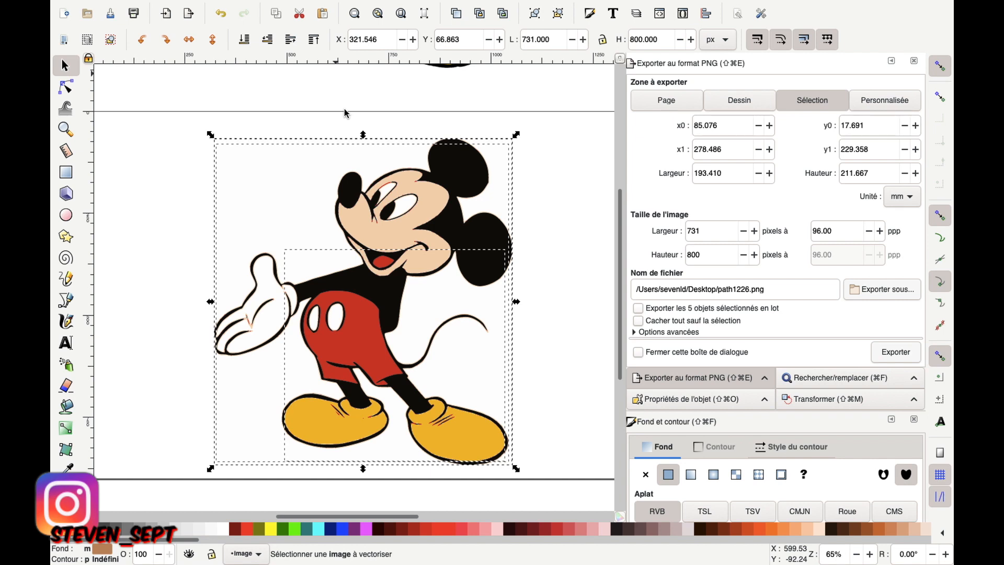
# Move the white background path away from the traced figure to about X 124, Y 55 px, and deselect it
pyautogui.click(244, 112)
pyautogui.click(272, 177)
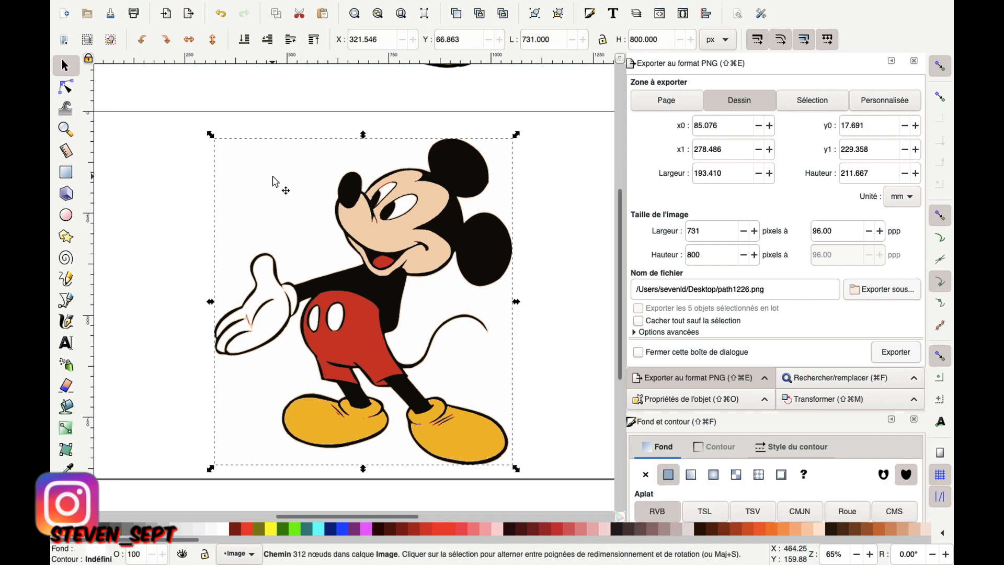
pyautogui.moveTo(272, 177); pyautogui.dragTo(188, 174)
pyautogui.press('Escape')
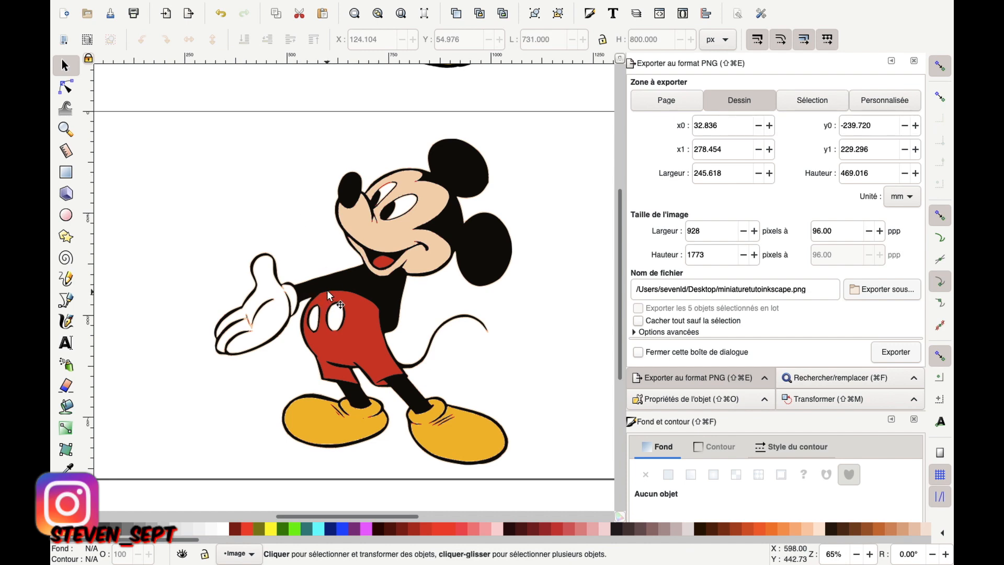
# Move the black outline path out of the traced figure to the page's right edge, at about X 1178, Y 70 px
pyautogui.click(345, 287)
pyautogui.scroll(-2, 345, 287)
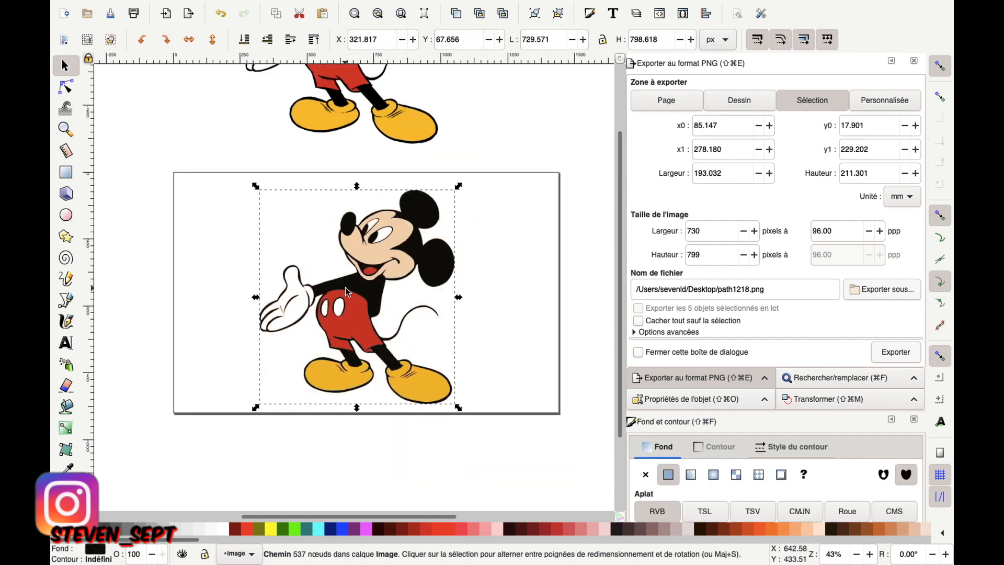
pyautogui.moveTo(359, 282); pyautogui.dragTo(546, 289)
pyautogui.hscroll(4, 547, 289)
pyautogui.moveTo(456, 287); pyautogui.dragTo(505, 285)
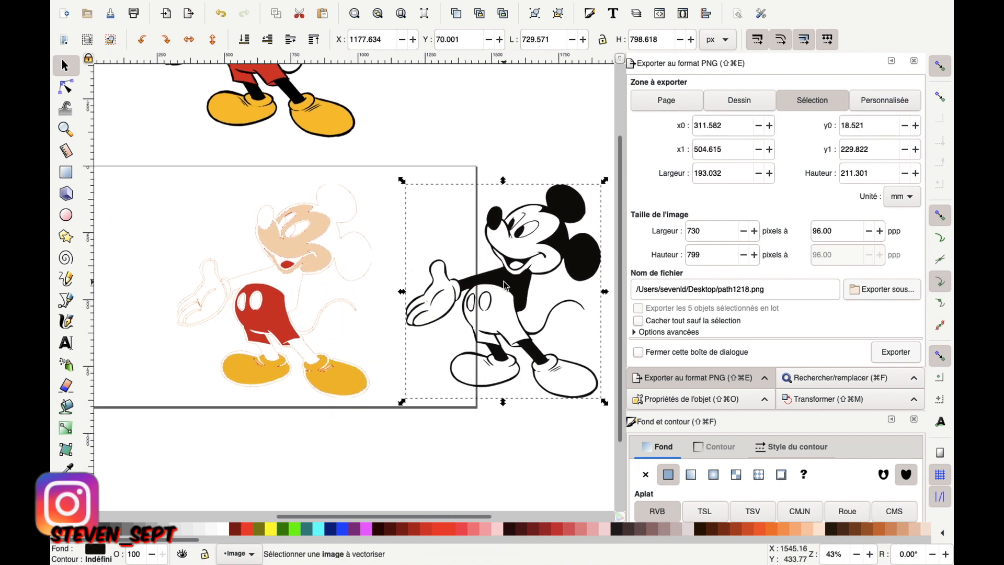
# Move the yellow shoe path beneath the black outline to about X 1341, Y 538 px, recolour it magenta and deselect it
pyautogui.click(335, 382)
pyautogui.moveTo(335, 381); pyautogui.dragTo(569, 438)
pyautogui.click(271, 530)
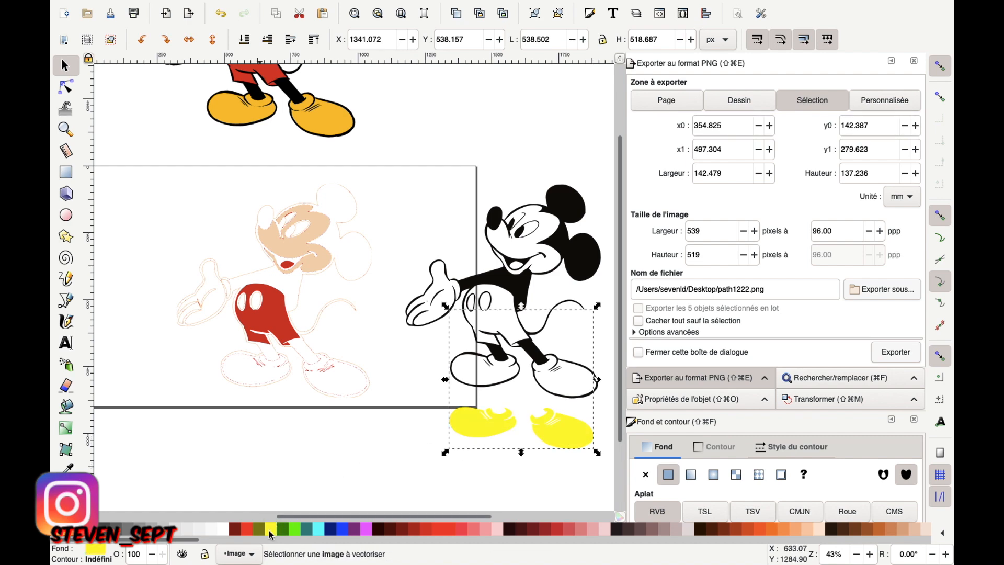
pyautogui.click(368, 529)
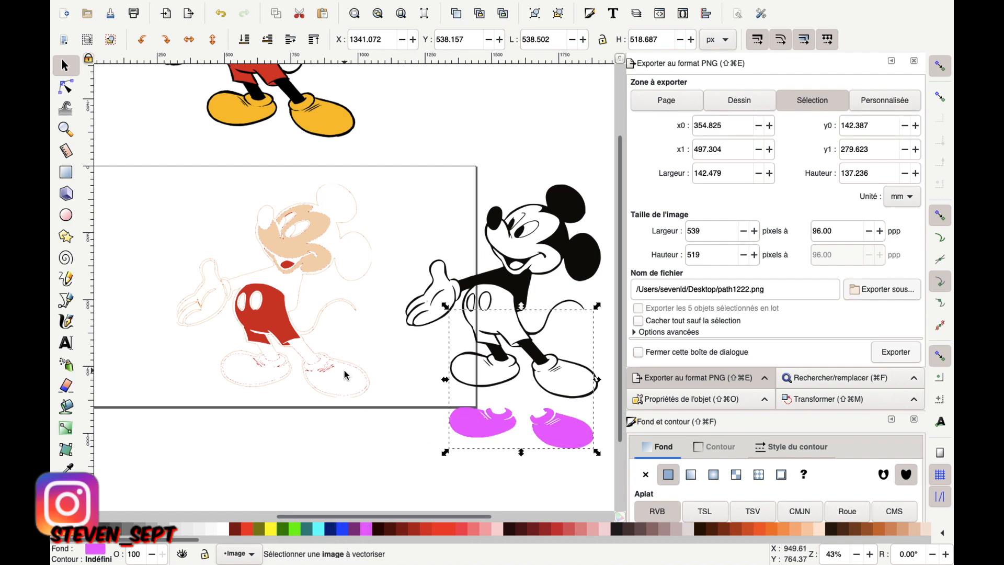
pyautogui.scroll(3, 486, 421)
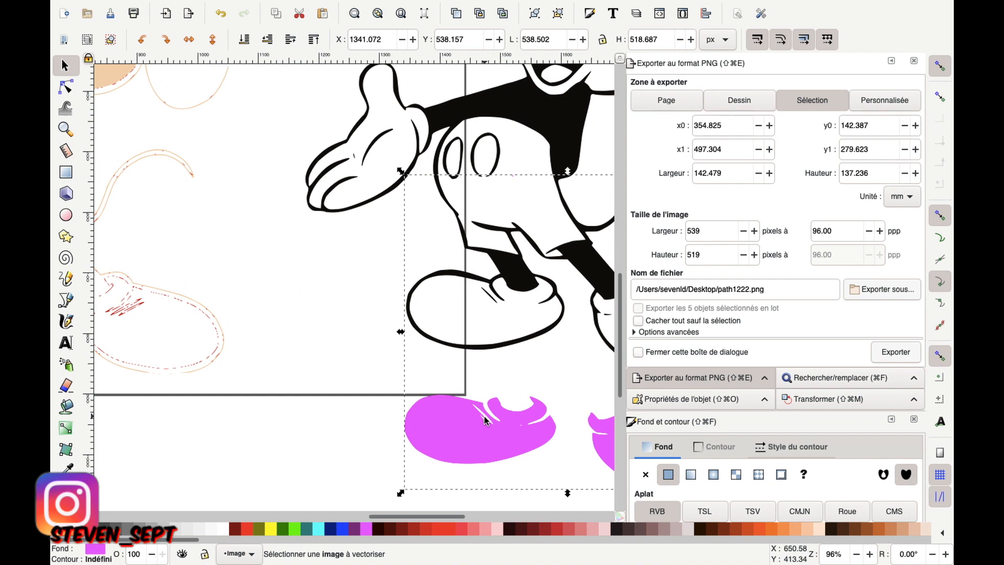
pyautogui.click(322, 421)
# Move the red shorts and mouth path below the page to about X 114, Y 1112 px
pyautogui.hscroll(-2, 221, 405)
pyautogui.hscroll(-10, 222, 405)
pyautogui.scroll(5, 194, 304)
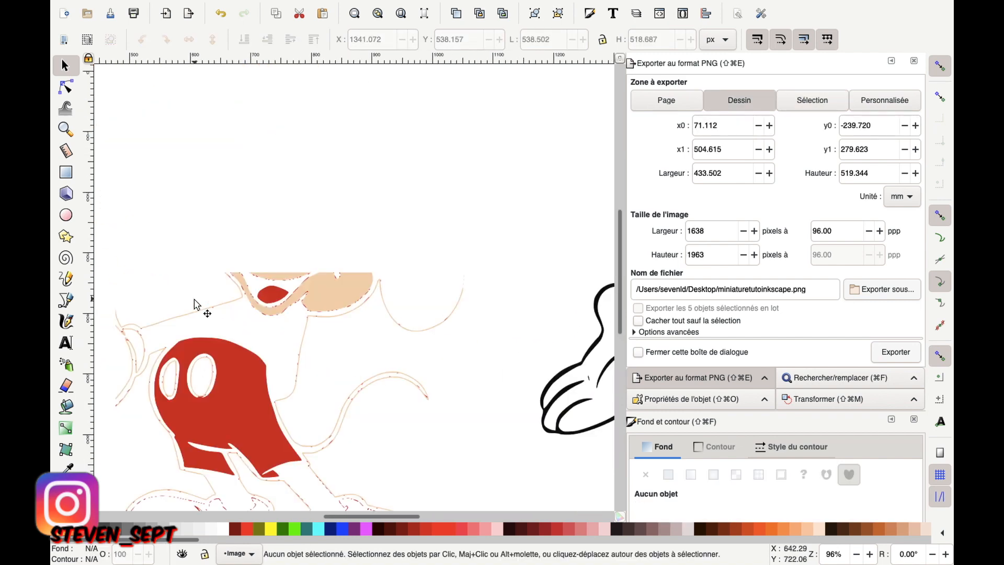
pyautogui.scroll(-3, 194, 299)
pyautogui.hscroll(-5, 194, 368)
pyautogui.scroll(-2, 193, 369)
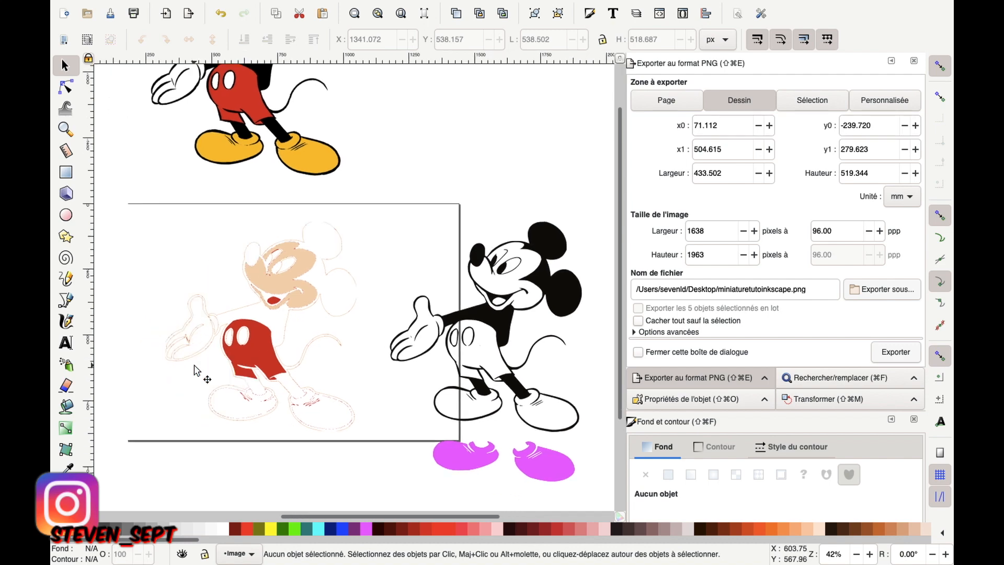
pyautogui.click(320, 328)
pyautogui.moveTo(320, 328); pyautogui.dragTo(216, 443)
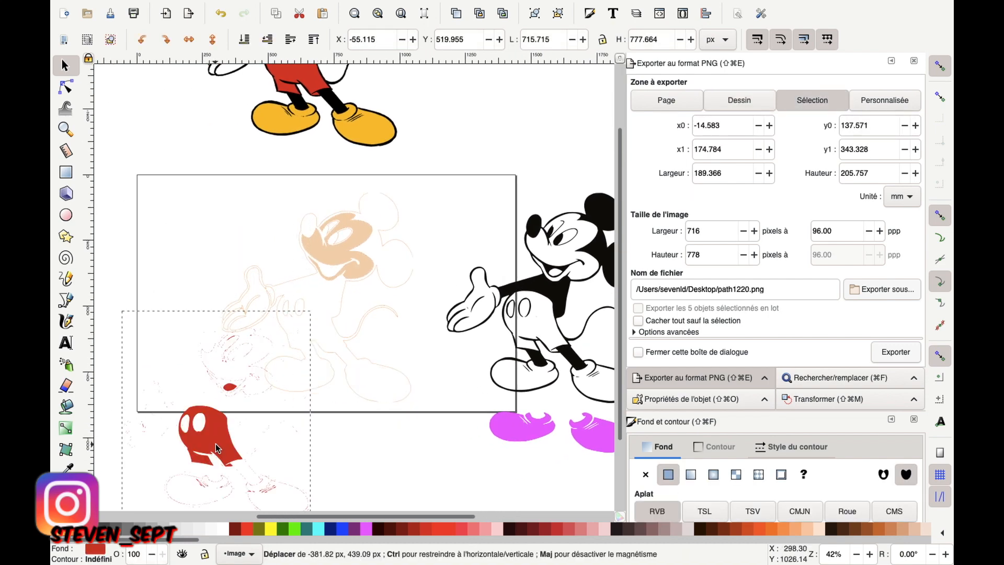
pyautogui.scroll(-10, 215, 444)
pyautogui.moveTo(191, 125); pyautogui.dragTo(233, 280)
pyautogui.scroll(10, 233, 280)
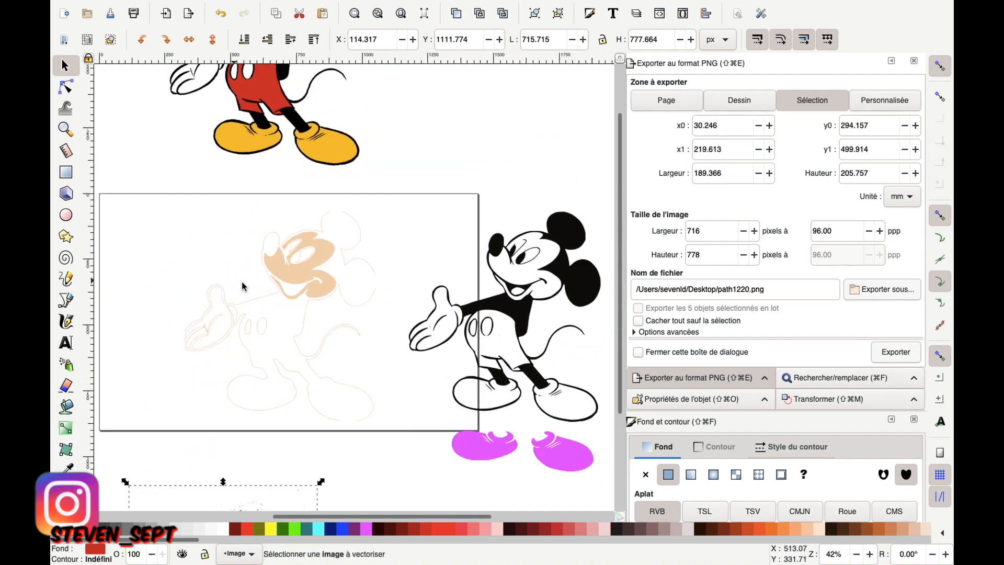
# Select the skin-coloured path and delete its nodes around the hand, arm, shorts buttons and left shoe
pyautogui.click(310, 288)
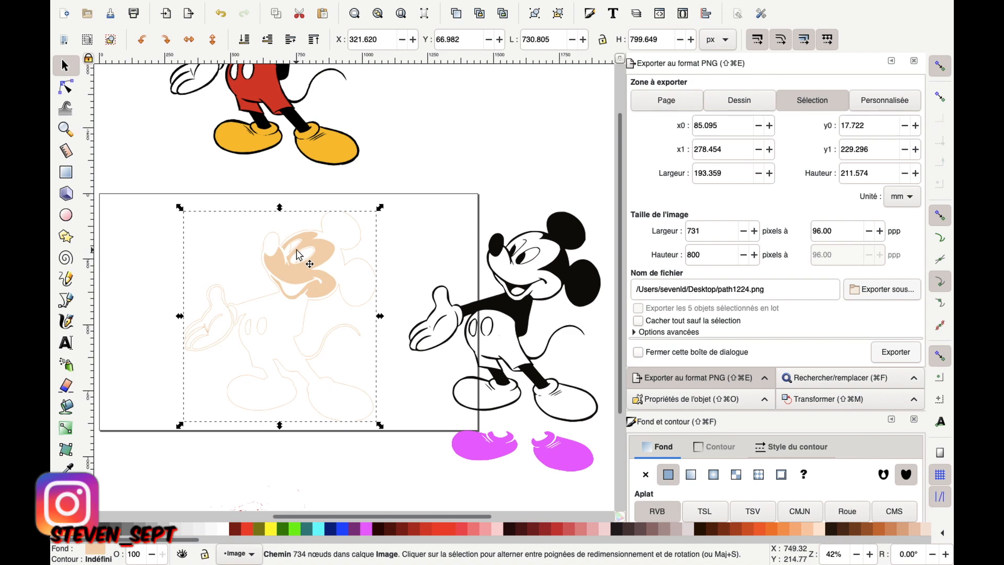
pyautogui.scroll(2, 296, 248)
pyautogui.scroll(-4, 296, 250)
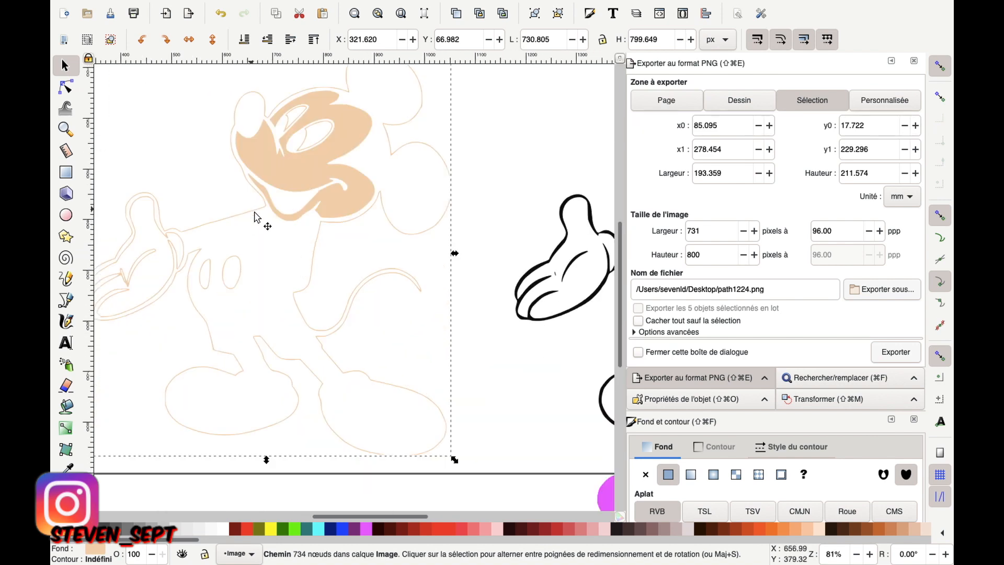
pyautogui.hscroll(-3, 298, 233)
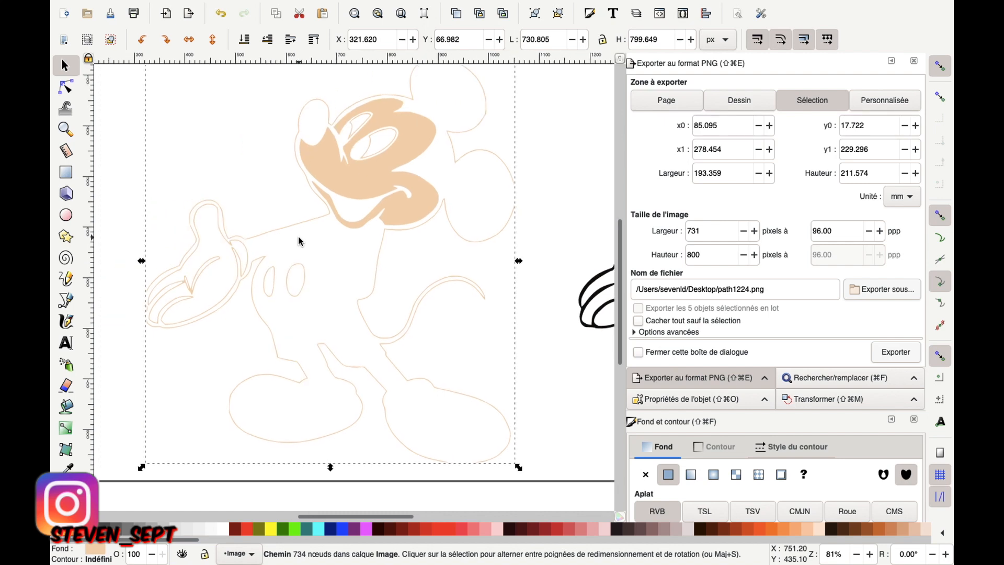
pyautogui.scroll(1, 299, 241)
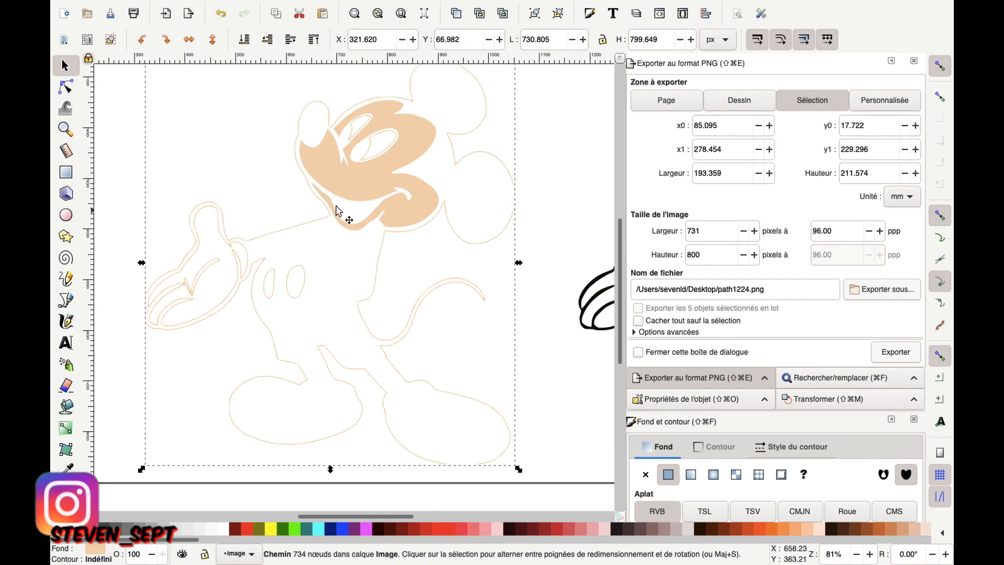
pyautogui.click(60, 92)
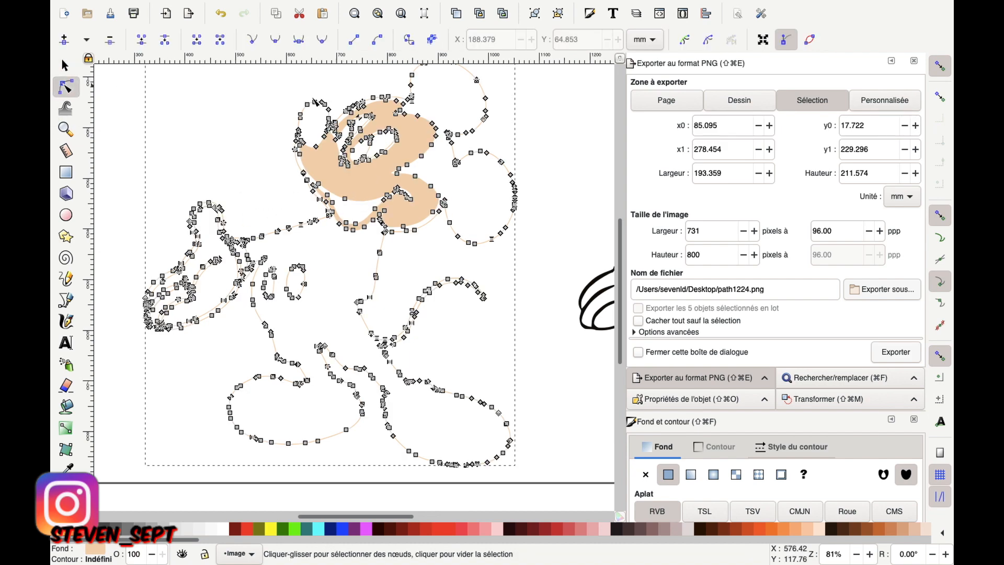
pyautogui.moveTo(122, 181)
pyautogui.mouseDown()
pyautogui.moveTo(286, 342)
pyautogui.moveTo(305, 454)
pyautogui.moveTo(318, 459)
pyautogui.mouseUp()
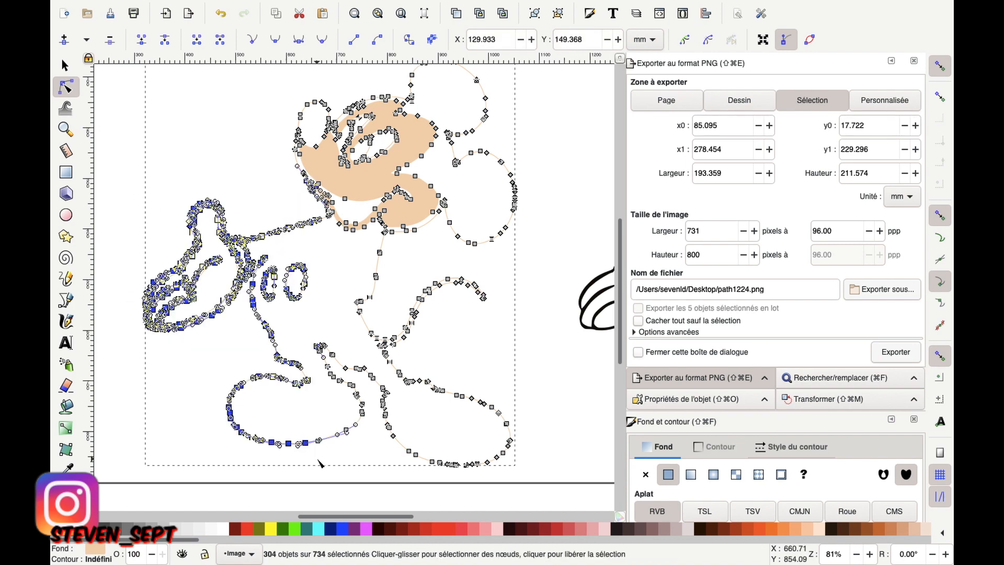
pyautogui.press('BackSpace')
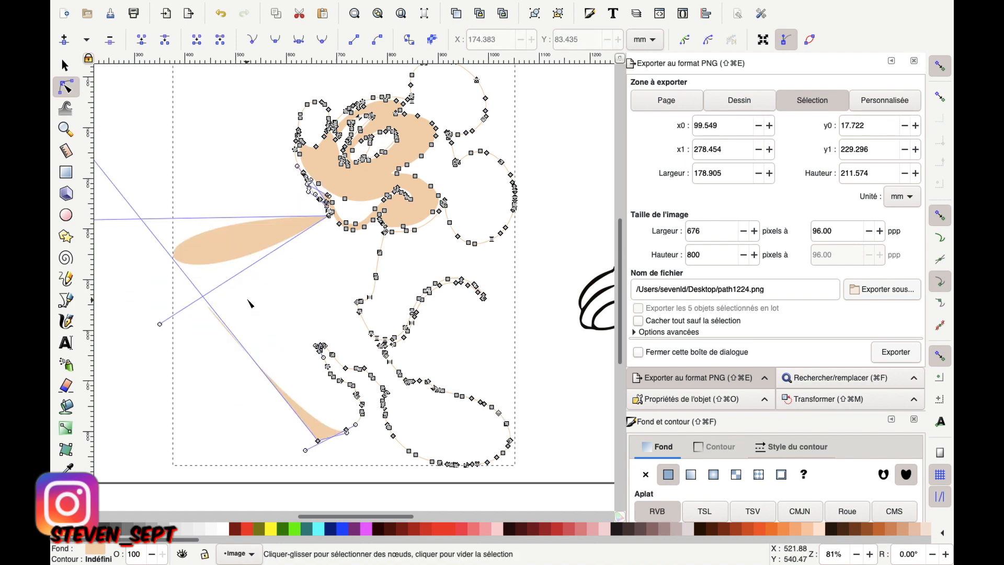
# Delete the skin path's leftover outline nodes where the arm meets the chin and along the lower cheek
pyautogui.scroll(3, 319, 241)
pyautogui.scroll(3, 318, 241)
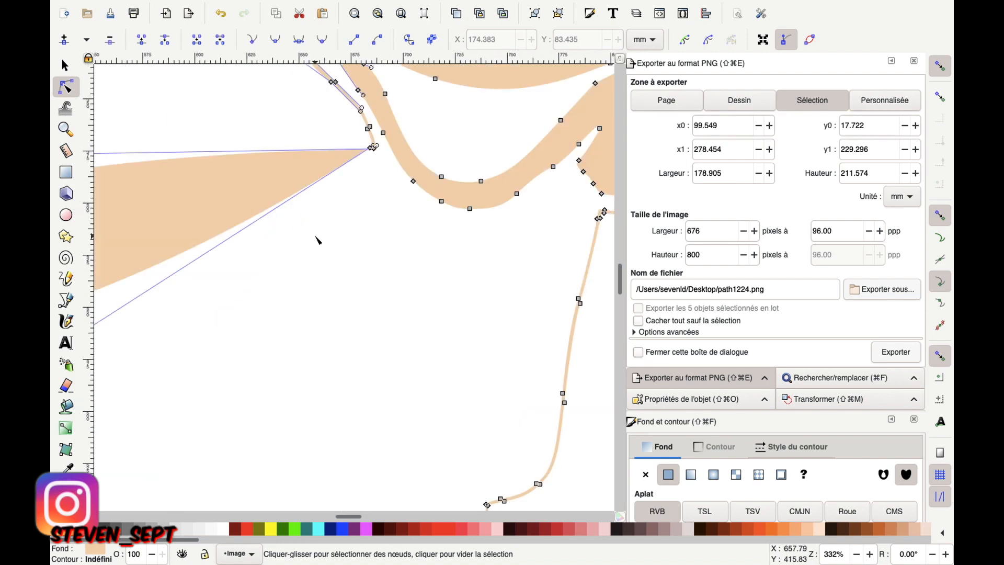
pyautogui.scroll(5, 352, 117)
pyautogui.hscroll(-2, 351, 118)
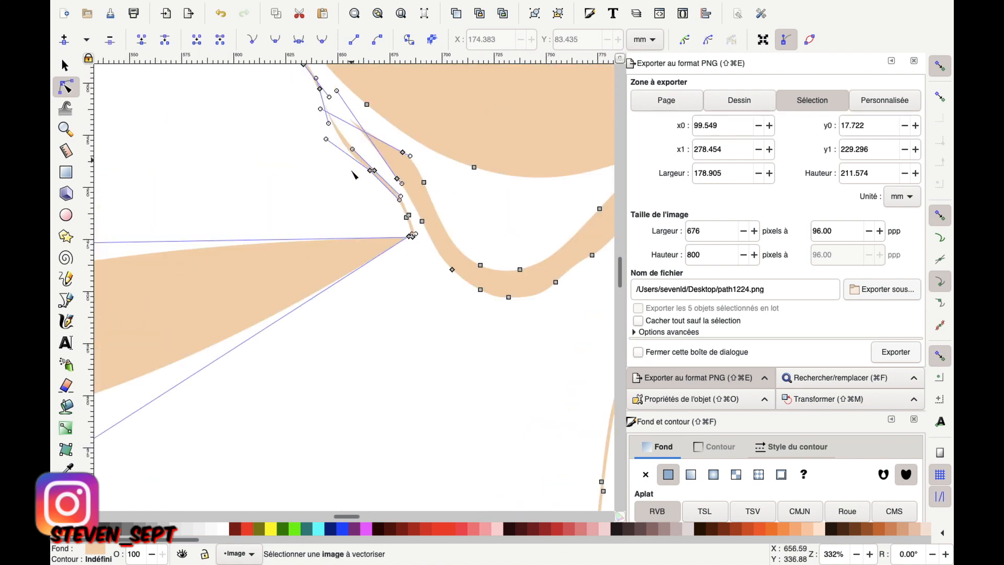
pyautogui.moveTo(411, 237); pyautogui.dragTo(418, 240)
pyautogui.press('Delete')
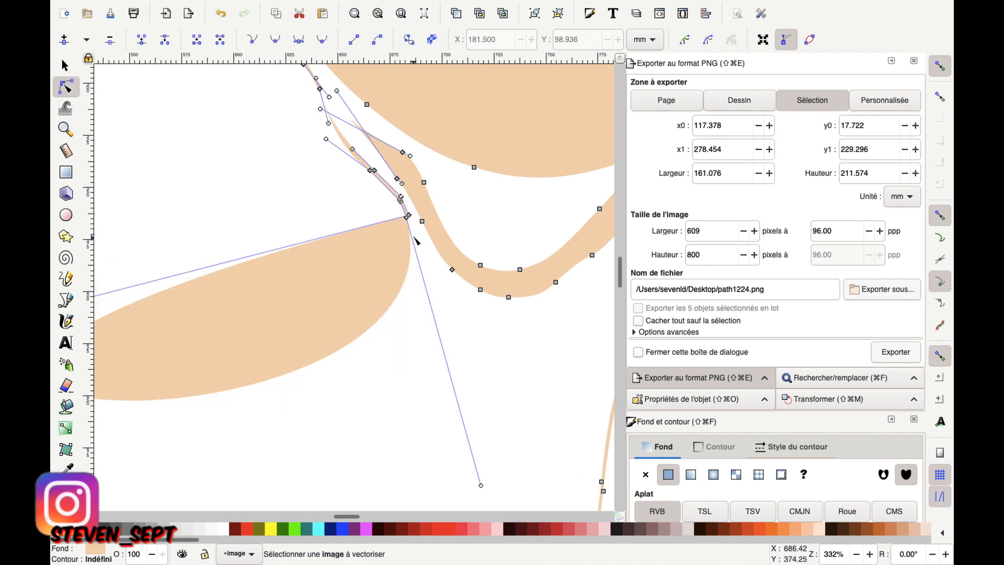
pyautogui.moveTo(380, 204); pyautogui.dragTo(417, 244)
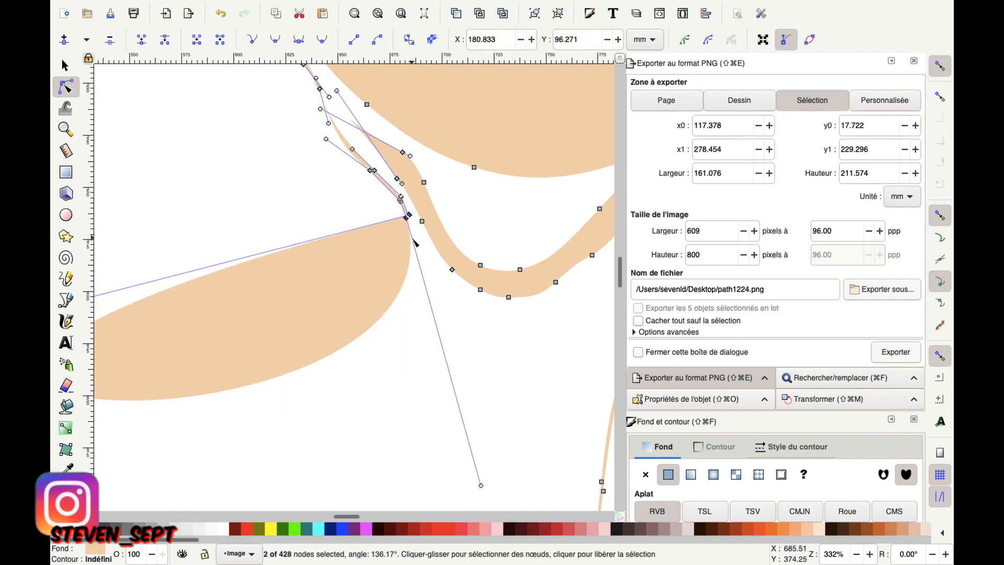
pyautogui.press('Delete')
pyautogui.moveTo(324, 151); pyautogui.dragTo(380, 197)
pyautogui.press('Delete')
# Delete the thin outline's nodes along the muzzle and up the left side of the nose in the skin path
pyautogui.scroll(2, 283, 70)
pyautogui.hscroll(-2, 282, 70)
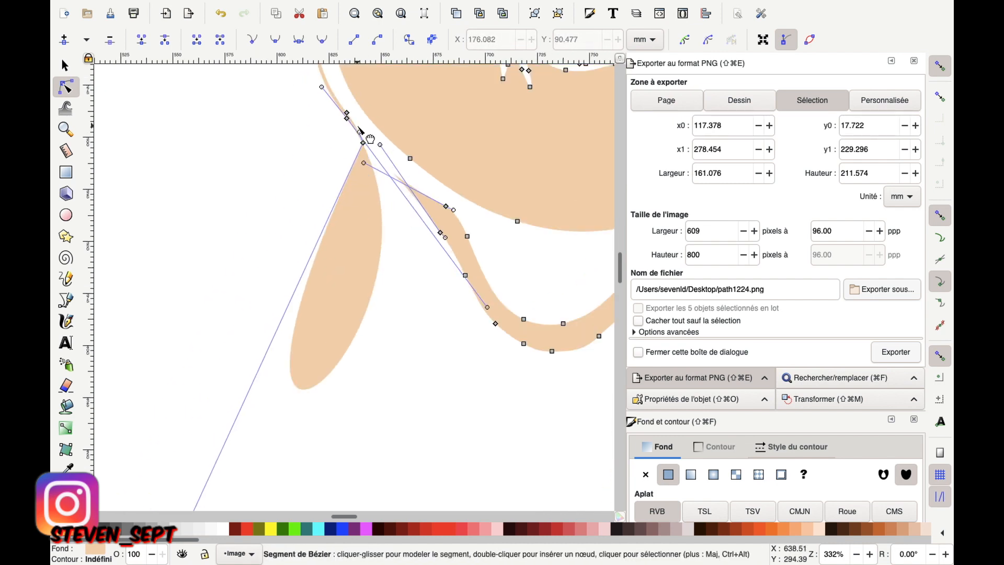
pyautogui.moveTo(316, 96); pyautogui.dragTo(370, 178)
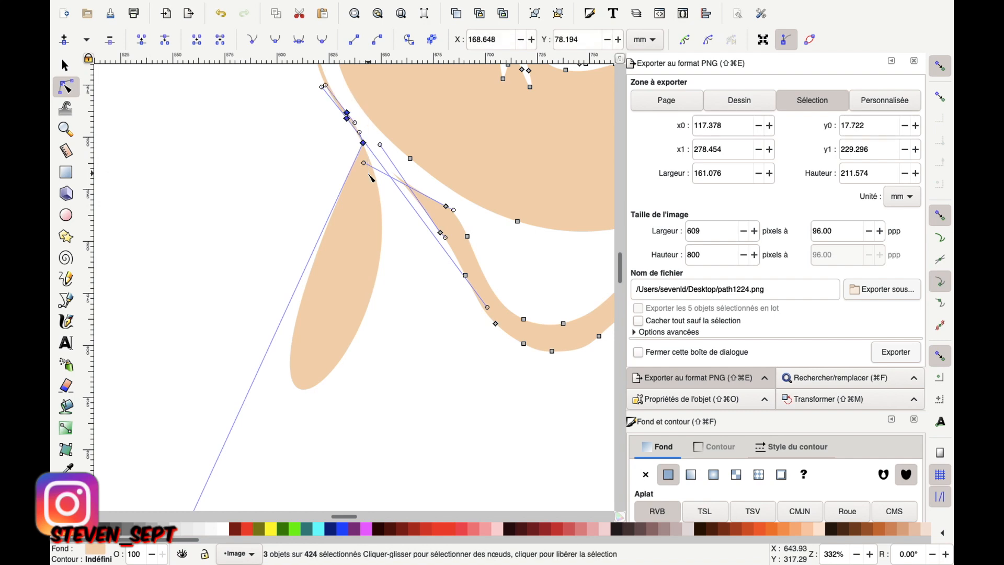
pyautogui.press('Delete')
pyautogui.scroll(5, 370, 178)
pyautogui.hscroll(-3, 370, 178)
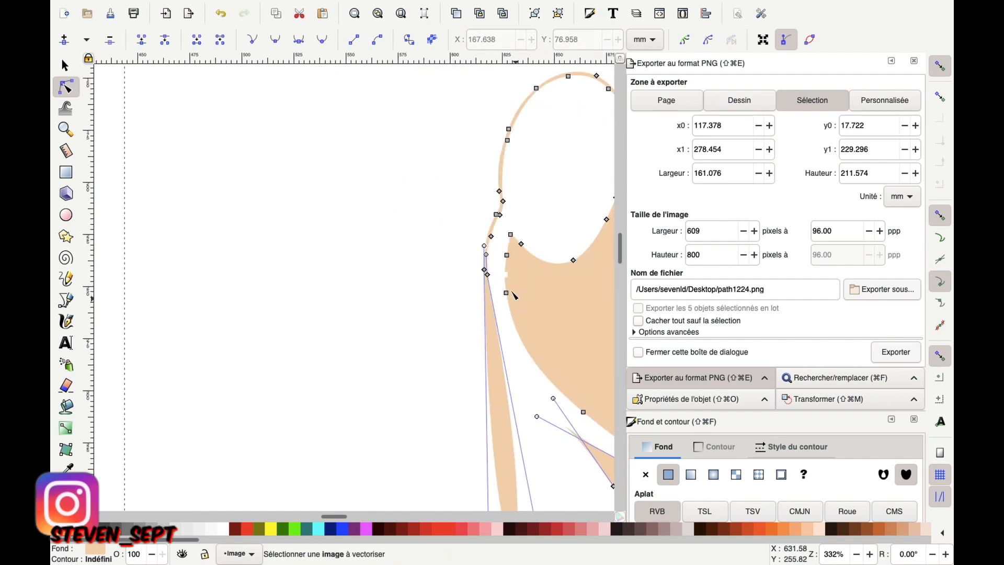
pyautogui.moveTo(476, 184); pyautogui.dragTo(500, 305)
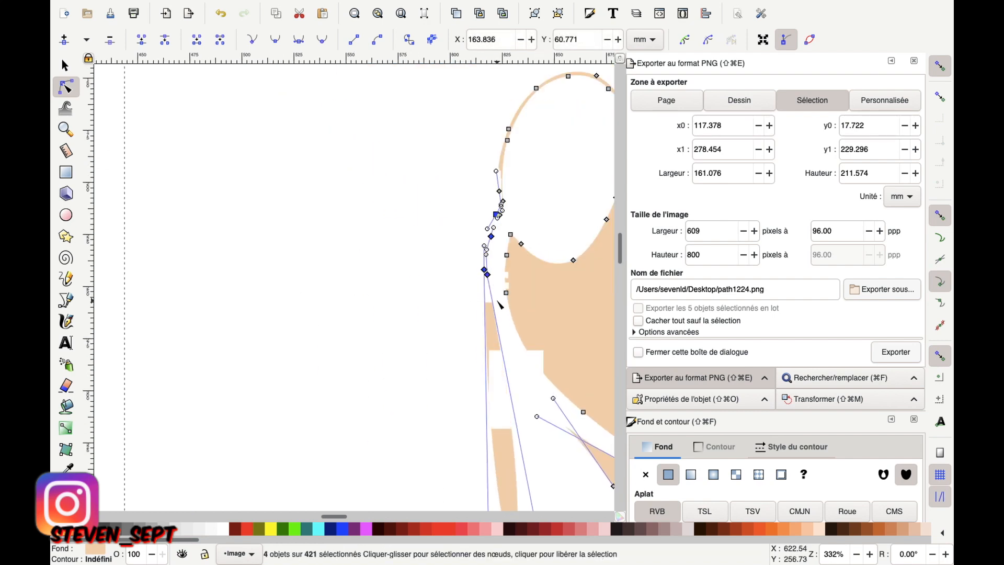
pyautogui.press('Delete')
pyautogui.moveTo(476, 104); pyautogui.dragTo(518, 217)
pyautogui.press('Delete')
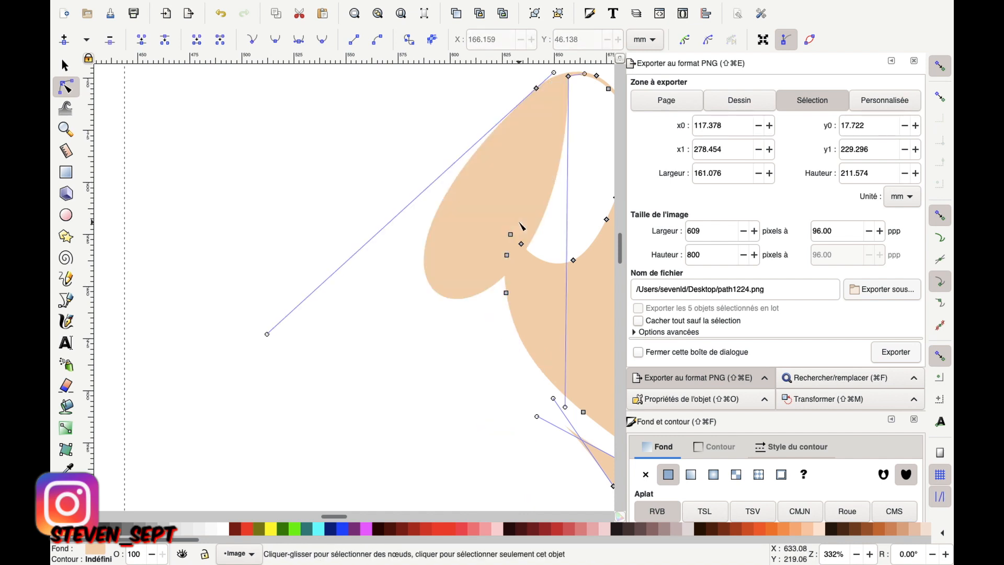
# Delete the thin outline's nodes around the top and right side of the nose, up to the brow
pyautogui.hscroll(6, 521, 226)
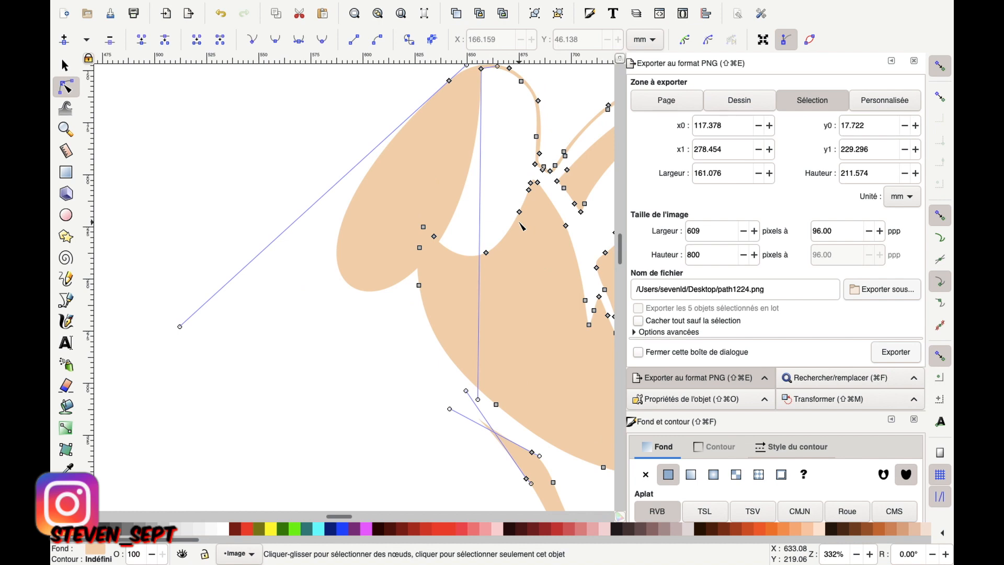
pyautogui.scroll(4, 521, 225)
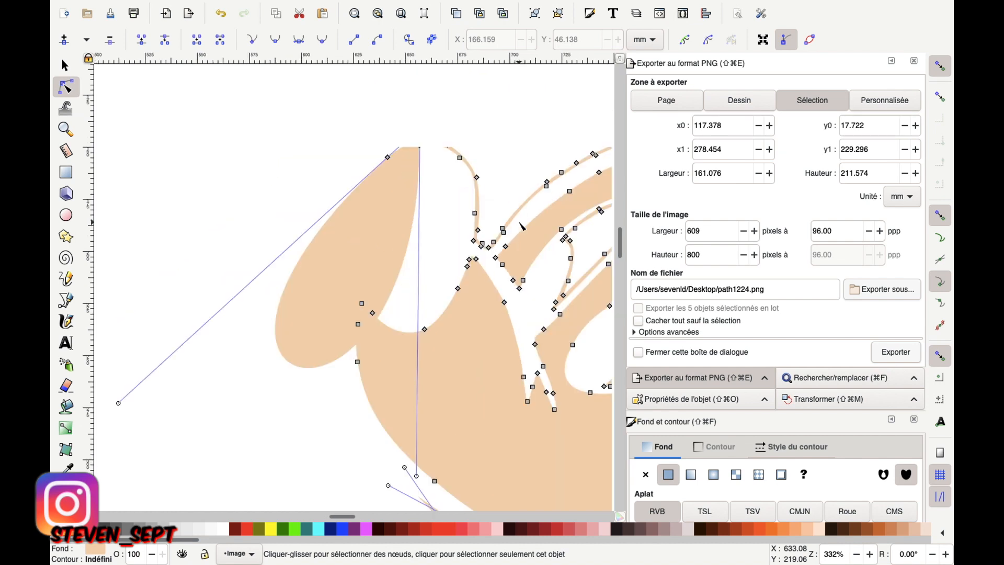
pyautogui.moveTo(358, 123); pyautogui.dragTo(499, 255)
pyautogui.press('Delete')
pyautogui.moveTo(454, 222); pyautogui.dragTo(487, 260)
pyautogui.press('Delete')
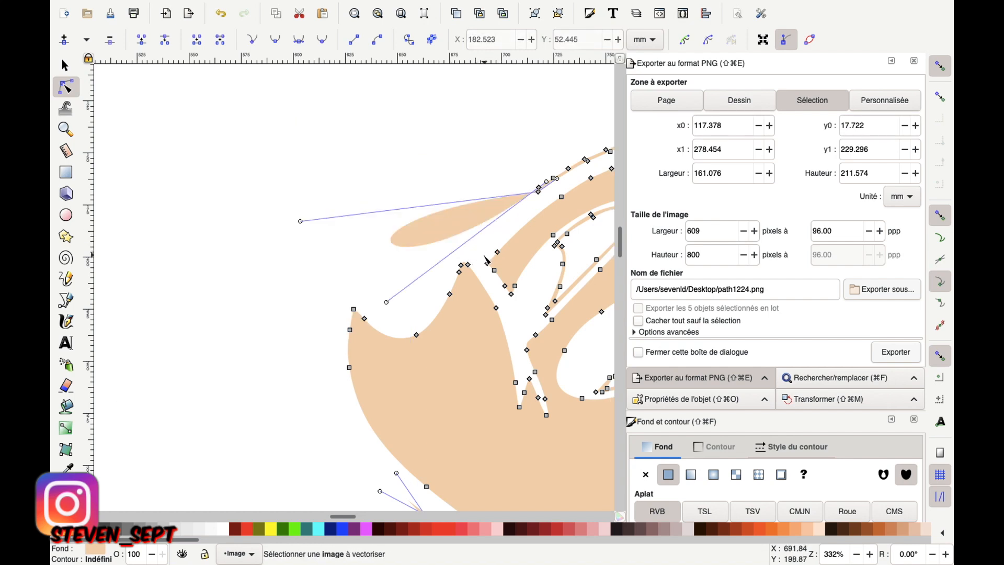
# Delete the thin outline's nodes along the left part of the forehead above the eyes
pyautogui.hscroll(10, 486, 126)
pyautogui.scroll(-1, 486, 126)
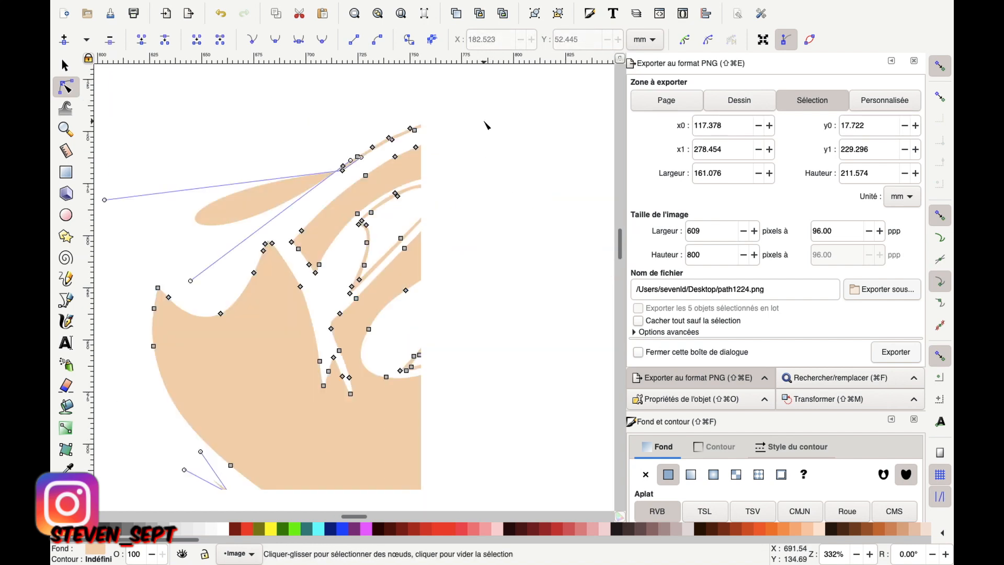
pyautogui.moveTo(306, 117); pyautogui.dragTo(354, 175)
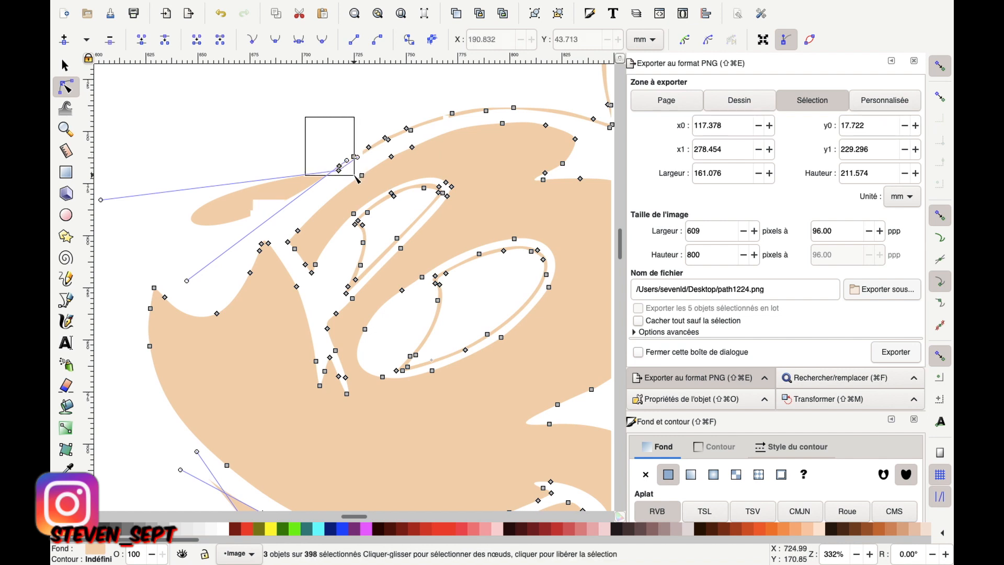
pyautogui.press('Delete')
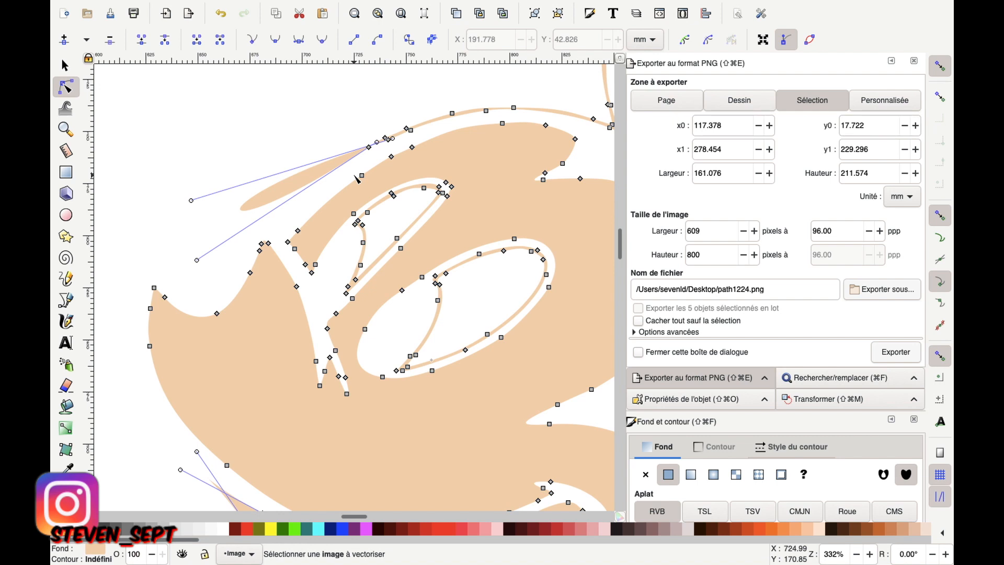
pyautogui.moveTo(343, 92); pyautogui.dragTo(415, 142)
pyautogui.press('Delete')
pyautogui.moveTo(336, 127); pyautogui.dragTo(380, 152)
pyautogui.press('Delete')
# Delete the remaining thin outline nodes across the top of the forehead up to the base of the upper ear
pyautogui.scroll(1, 378, 152)
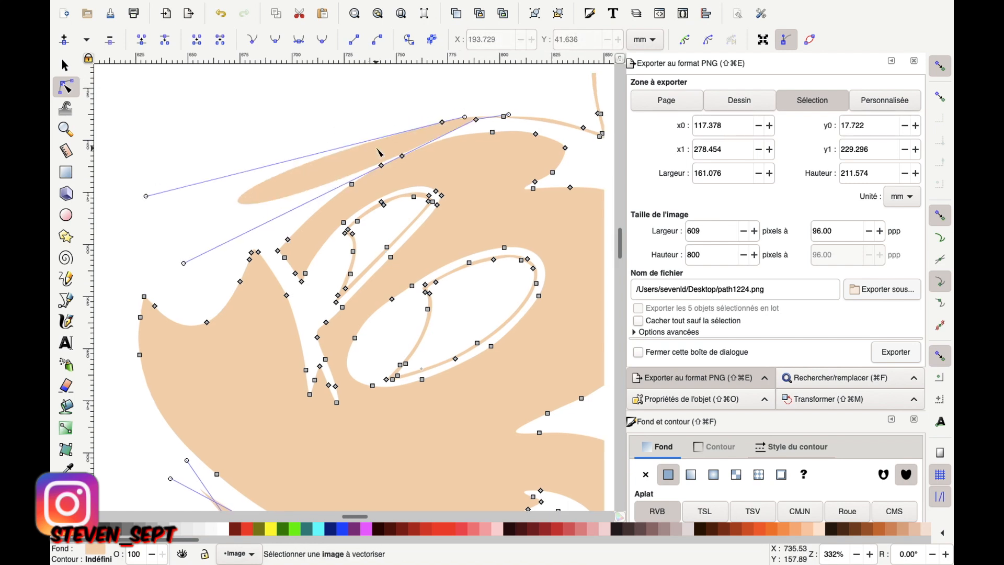
pyautogui.hscroll(5, 378, 152)
pyautogui.moveTo(145, 108); pyautogui.dragTo(291, 139)
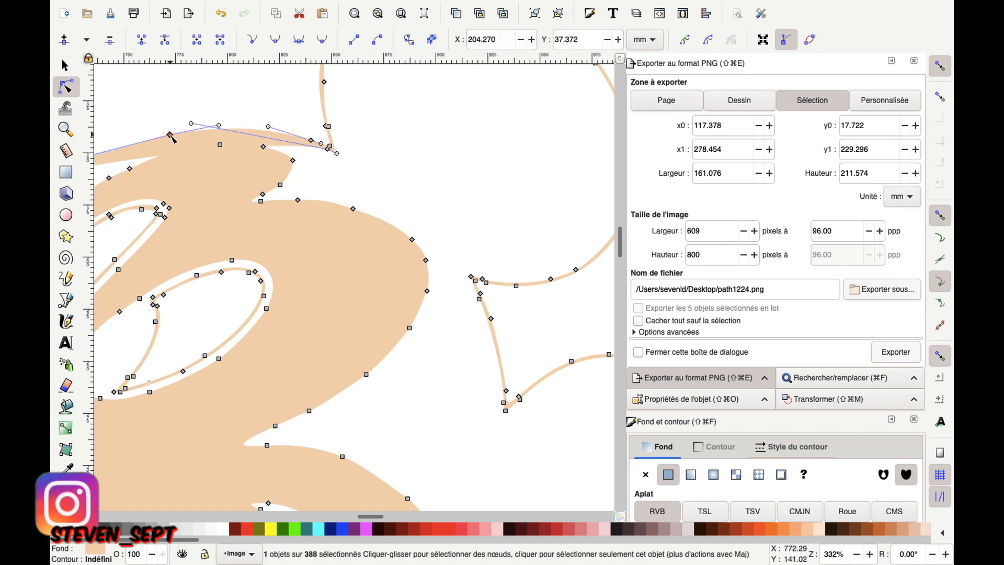
pyautogui.press('Delete')
pyautogui.moveTo(268, 101); pyautogui.dragTo(355, 158)
pyautogui.press('Delete')
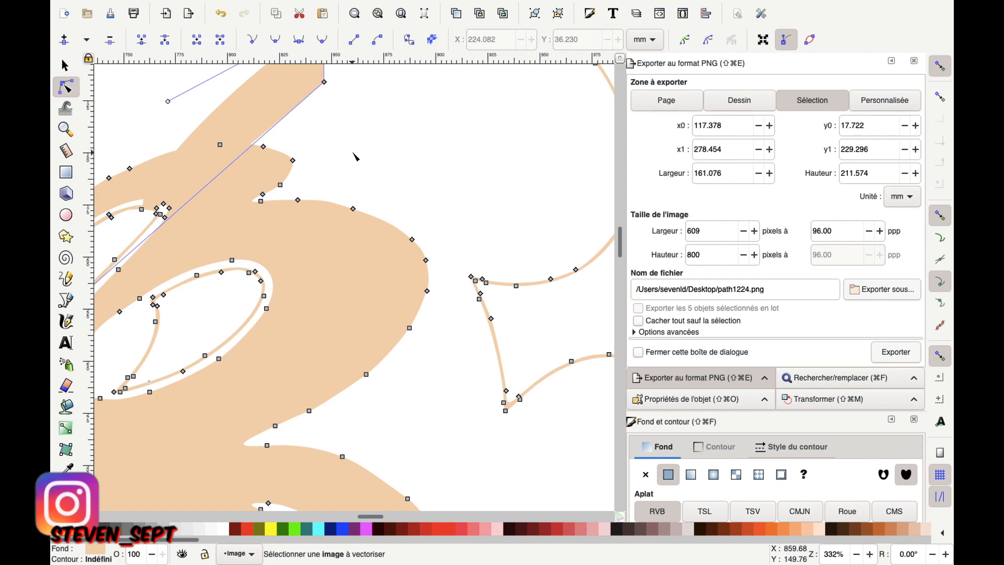
# Delete the thin outline's nodes along the left side and top of the upper ear
pyautogui.scroll(7, 355, 157)
pyautogui.moveTo(254, 113); pyautogui.dragTo(535, 277)
pyautogui.press('Delete')
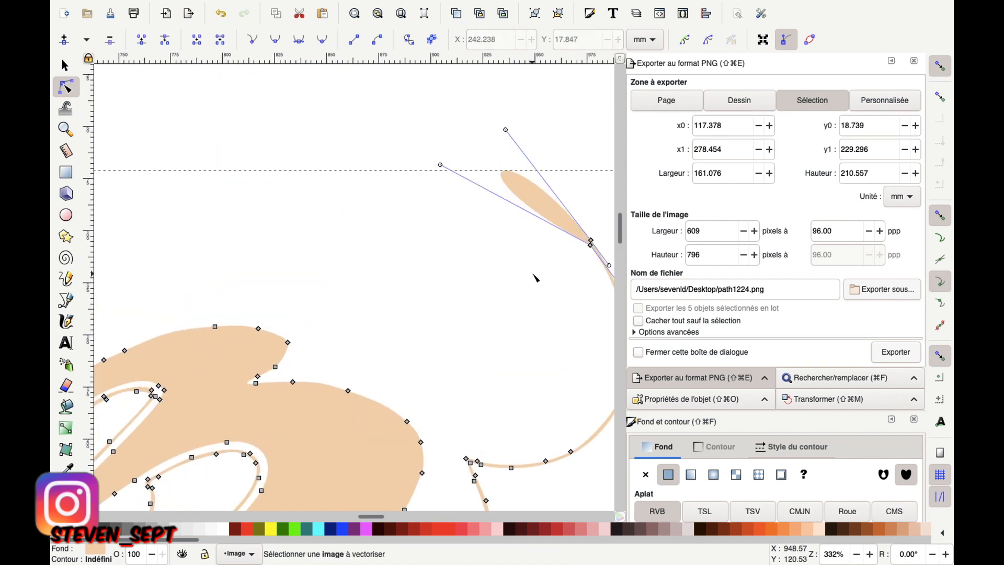
# Delete the thin outline's nodes around the rest of the upper ear and the whole lower ear, up to the cheek
pyautogui.hscroll(4, 535, 277)
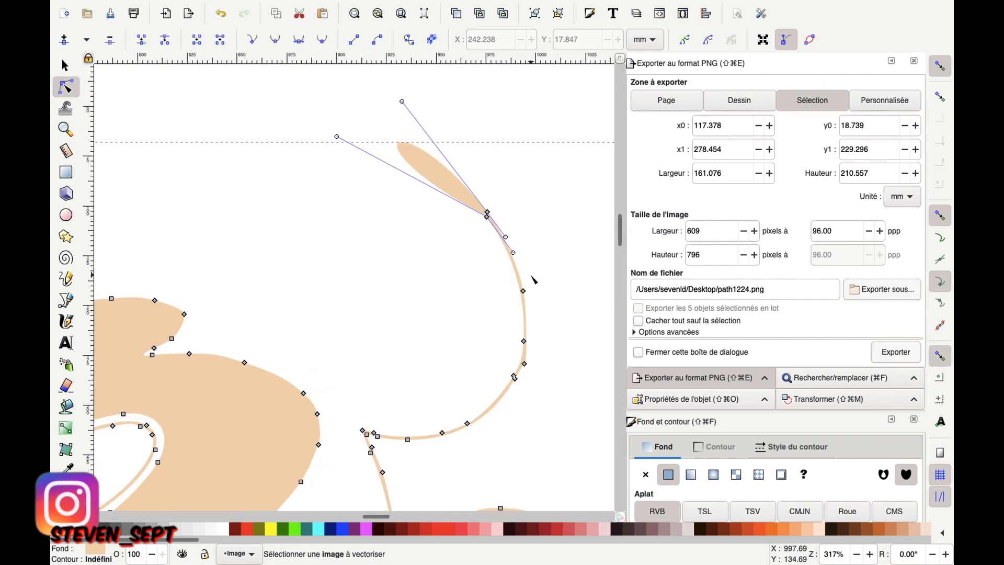
pyautogui.scroll(-3, 534, 278)
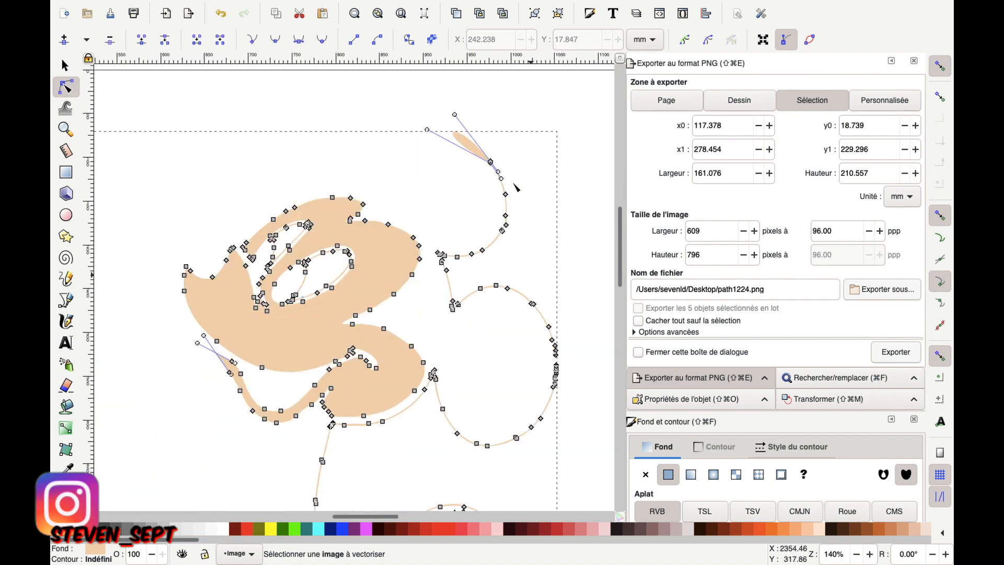
pyautogui.moveTo(584, 118); pyautogui.dragTo(432, 473)
pyautogui.press('Delete')
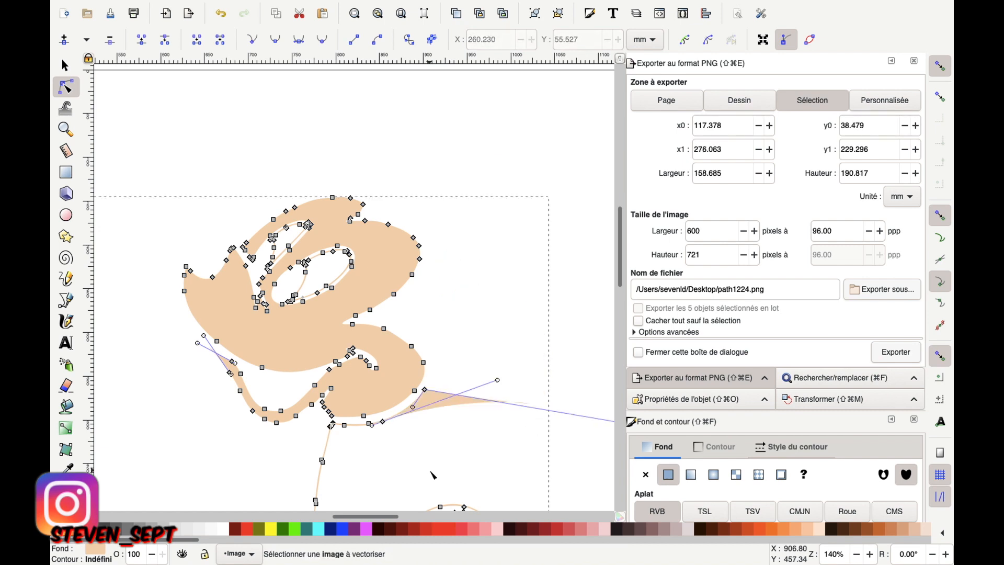
pyautogui.click(424, 389)
pyautogui.press('Delete')
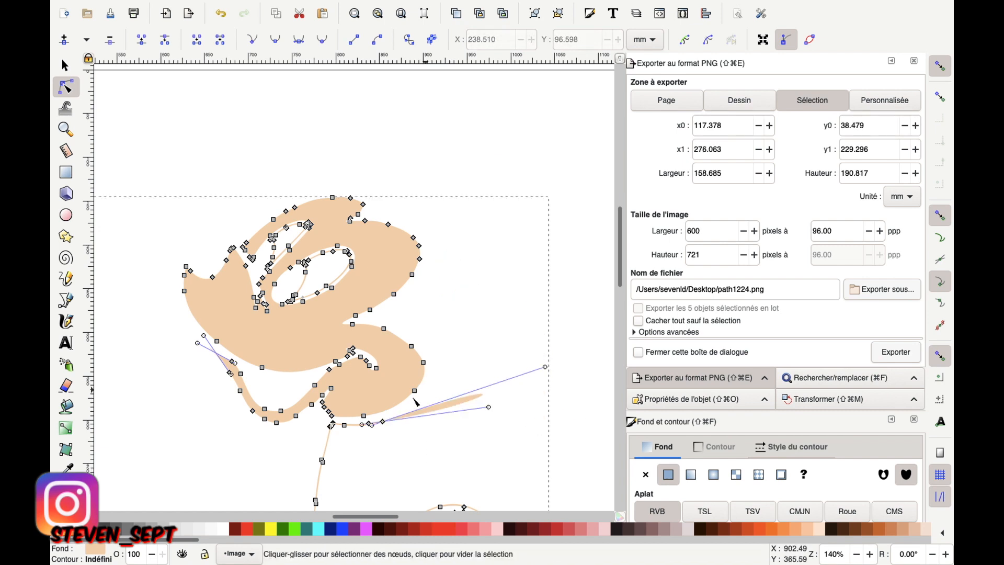
# Delete the thin outline's nodes beneath the cheek and at the top of the neck
pyautogui.moveTo(316, 421); pyautogui.dragTo(416, 457)
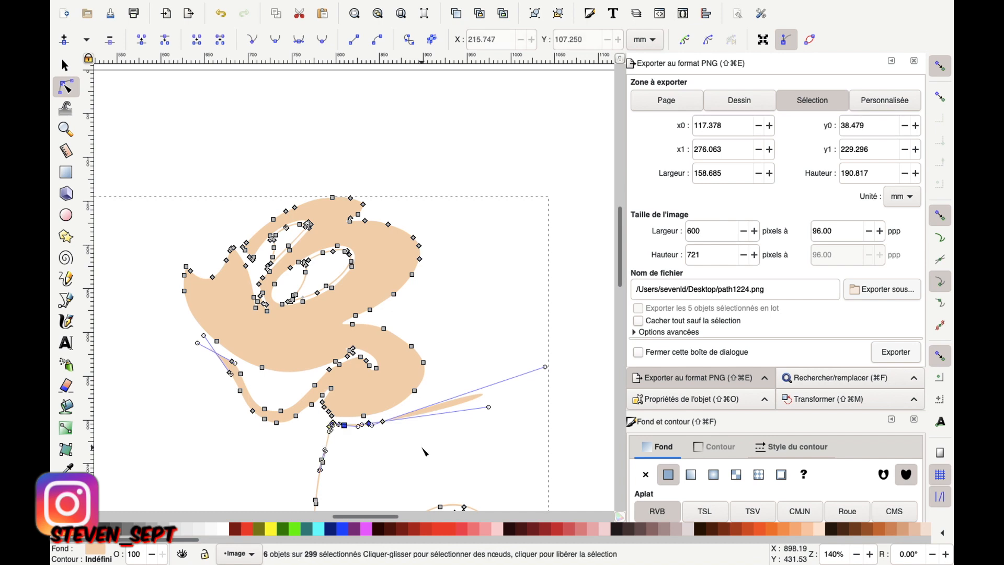
pyautogui.press('Delete')
pyautogui.click(382, 421)
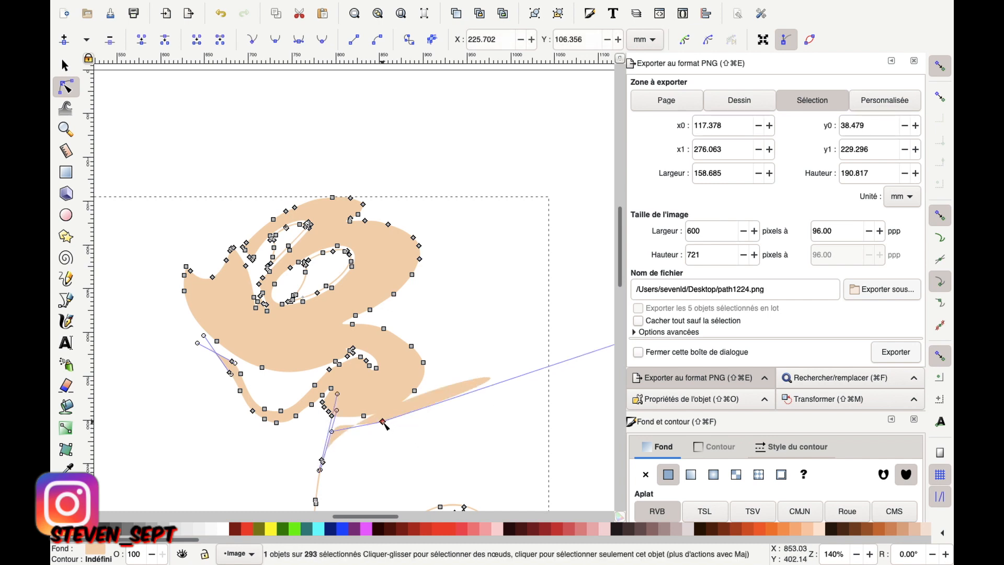
pyautogui.press('Delete')
# Reselect the skin-coloured path and delete the stray outline nodes across the upper body and arms below the head
pyautogui.moveTo(300, 448); pyautogui.dragTo(349, 495)
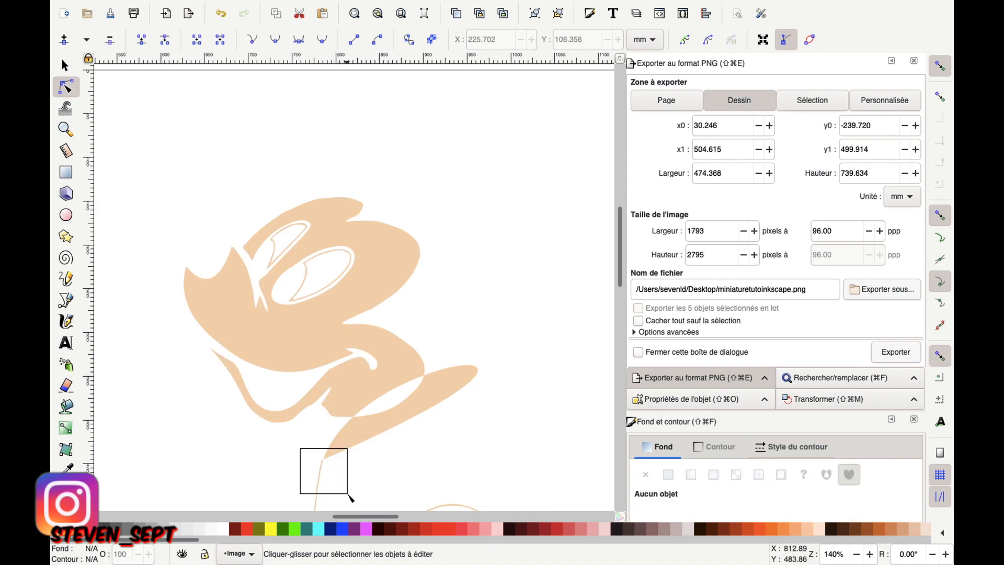
pyautogui.click(354, 440)
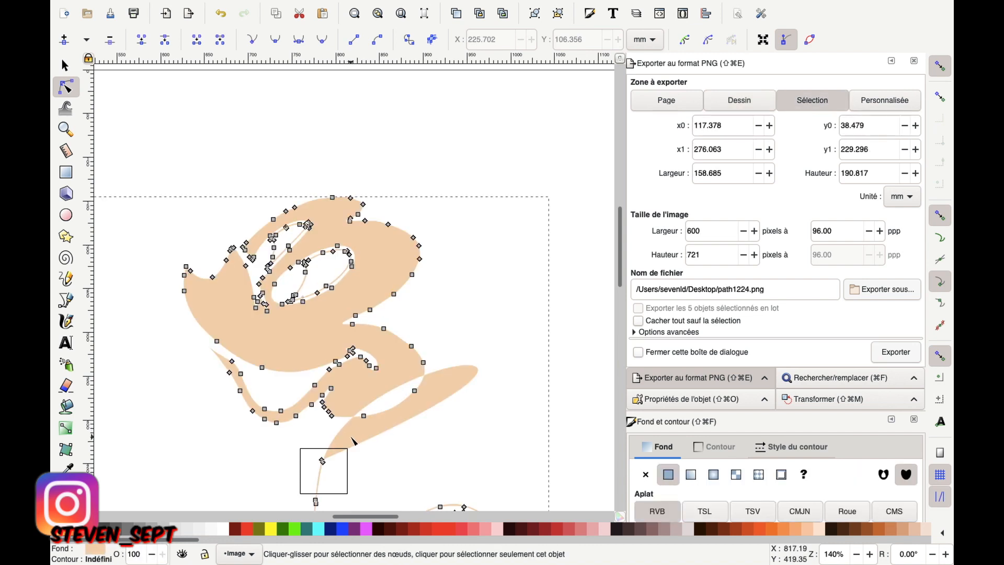
pyautogui.scroll(-10, 354, 441)
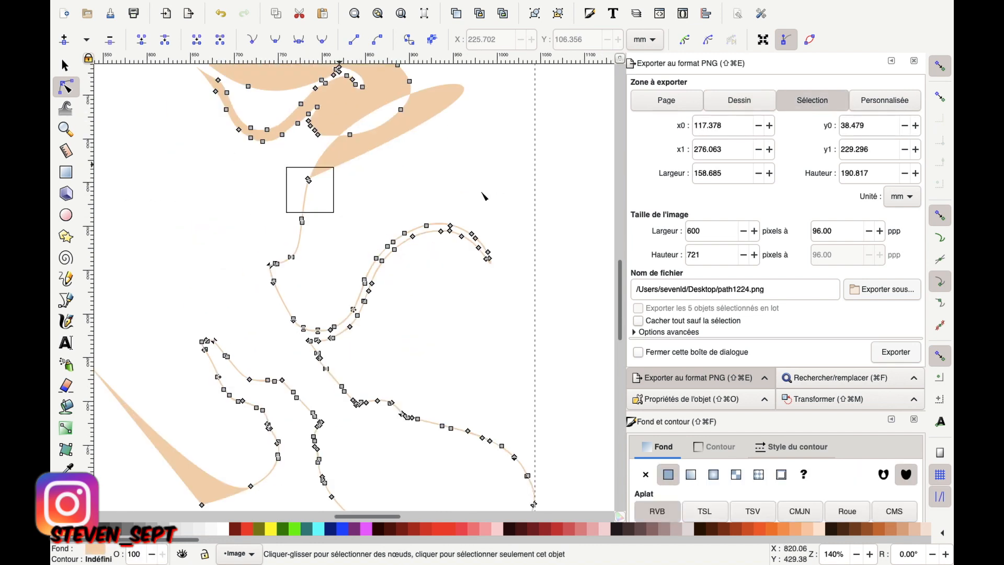
pyautogui.moveTo(583, 141); pyautogui.dragTo(255, 449)
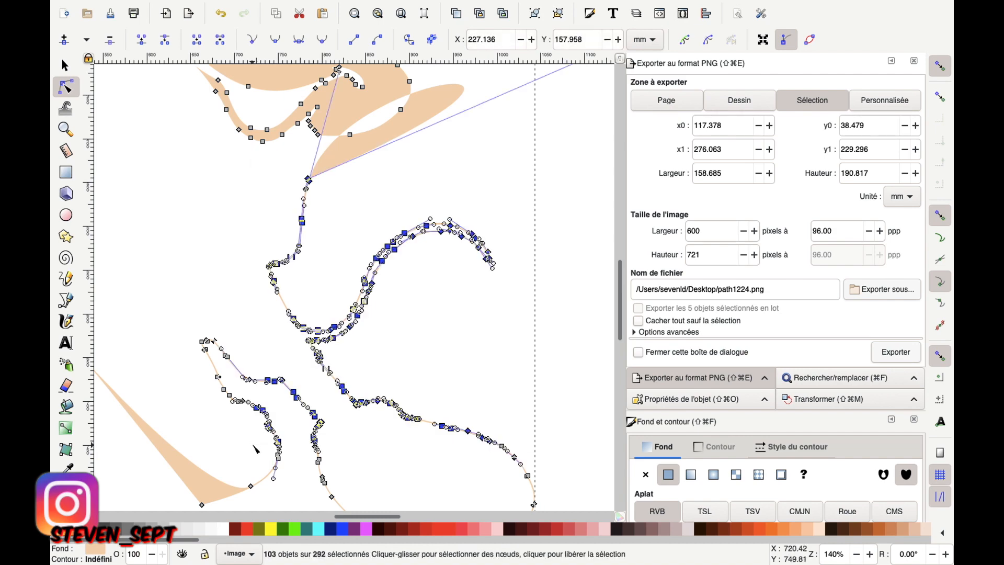
pyautogui.press('Delete')
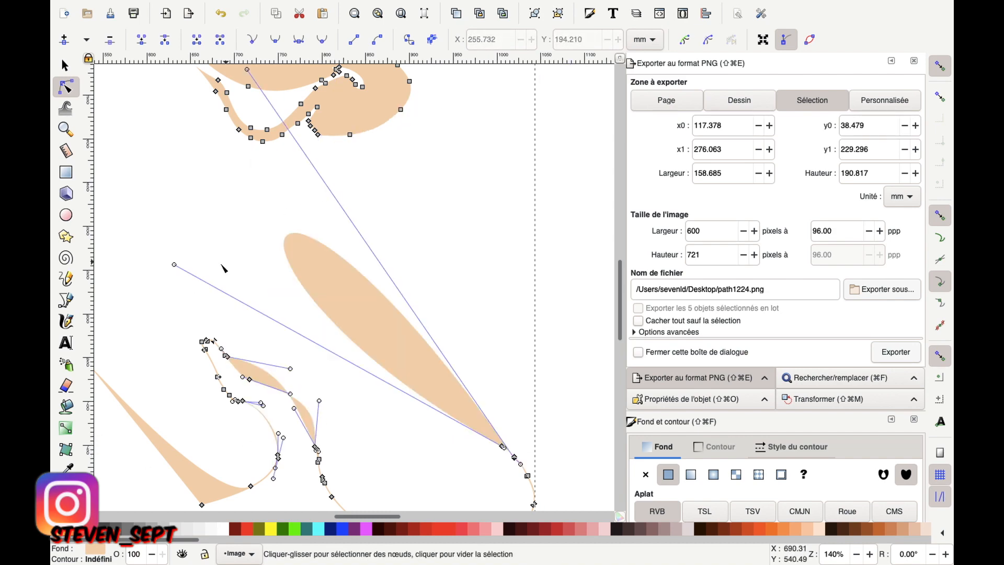
# Delete all remaining stray body outline nodes below the head, leaving only the face shape
pyautogui.scroll(-2, 222, 269)
pyautogui.moveTo(426, 226); pyautogui.dragTo(137, 417)
pyautogui.press('Escape')
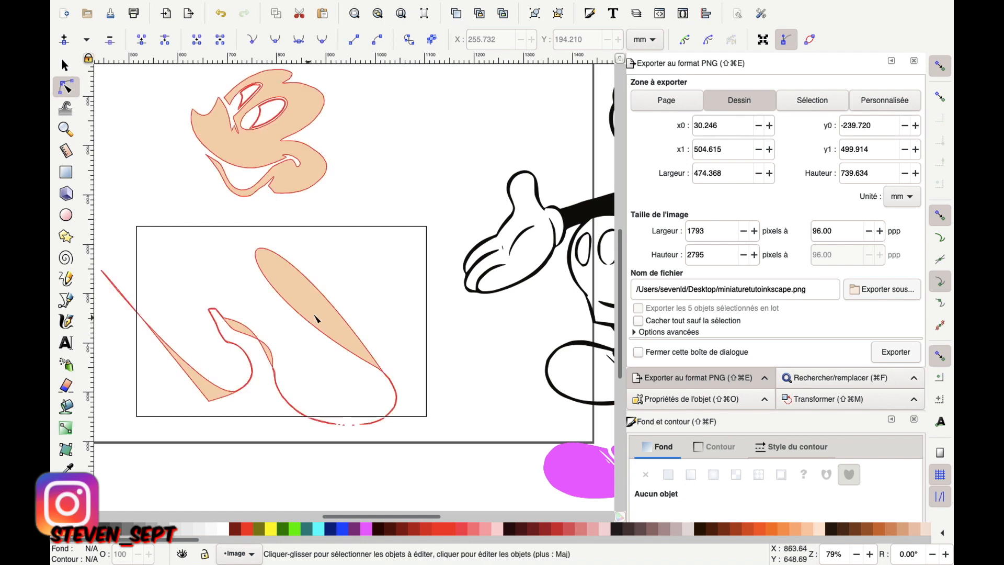
pyautogui.click(318, 317)
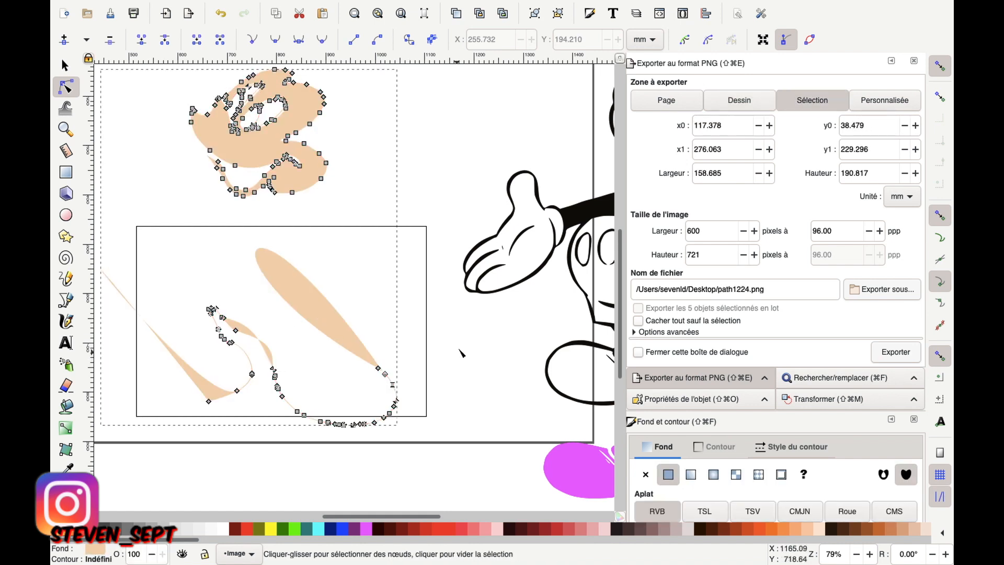
pyautogui.moveTo(455, 448); pyautogui.dragTo(121, 268)
pyautogui.press('Delete')
pyautogui.click(233, 226)
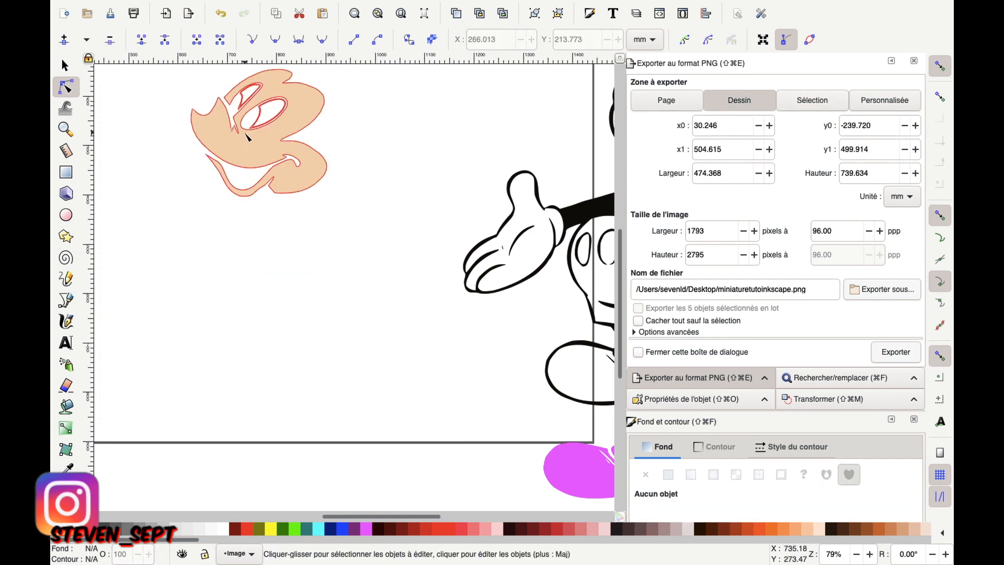
# Select the face path and delete the first nodes of the thin pupil outline inside the larger eye, along its sides
pyautogui.scroll(3, 247, 136)
pyautogui.scroll(3, 248, 136)
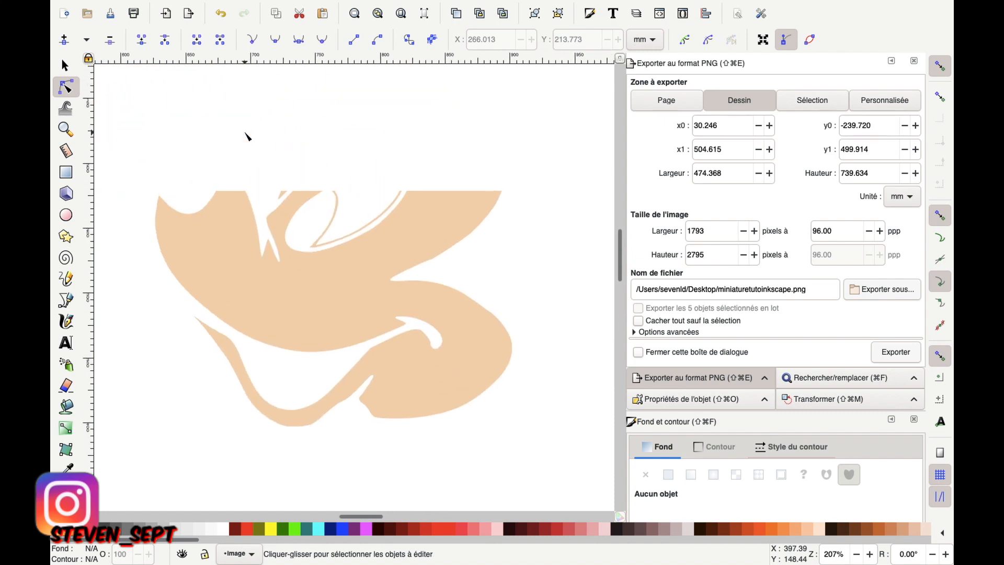
pyautogui.scroll(2, 287, 184)
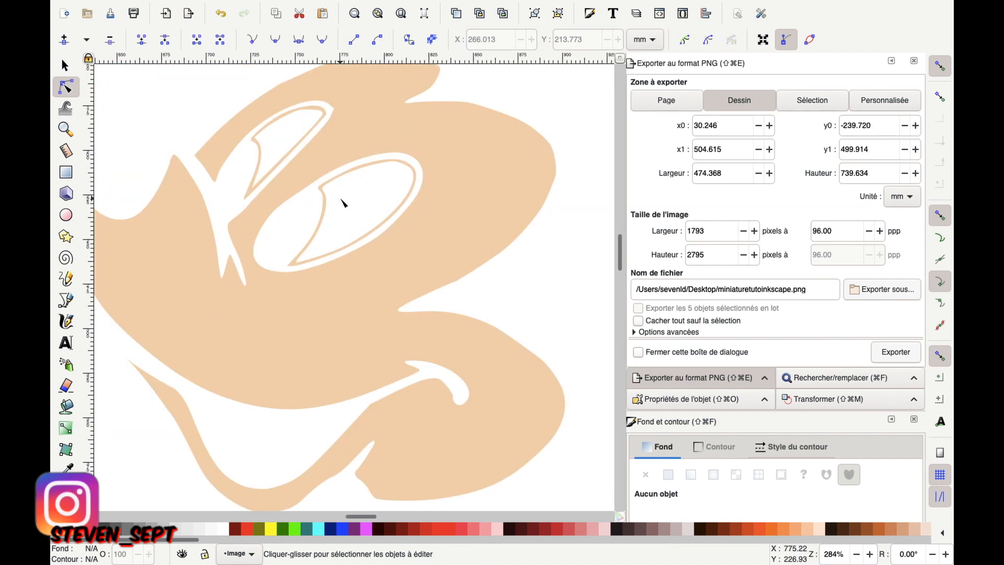
pyautogui.click(324, 198)
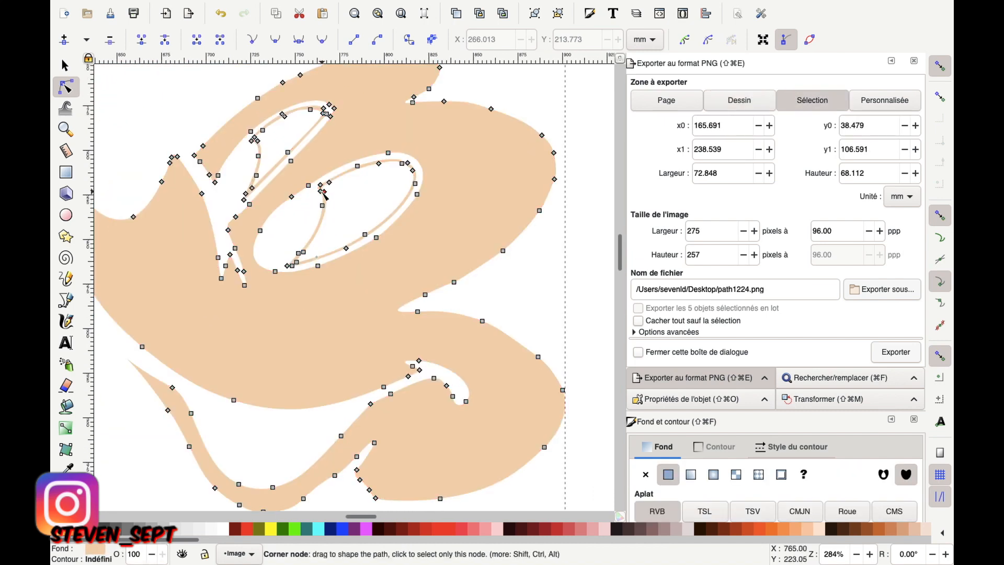
pyautogui.moveTo(313, 185); pyautogui.dragTo(373, 244)
pyautogui.press('Delete')
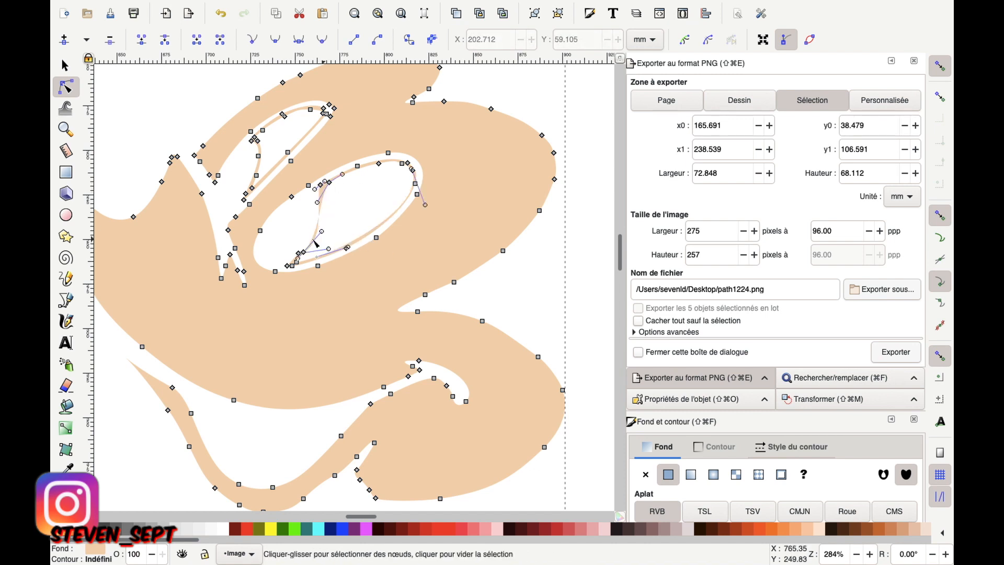
pyautogui.moveTo(310, 256); pyautogui.dragTo(310, 257)
pyautogui.press('Delete')
# Delete the pupil outline's nodes around its lower tip inside the larger eye
pyautogui.scroll(2, 298, 254)
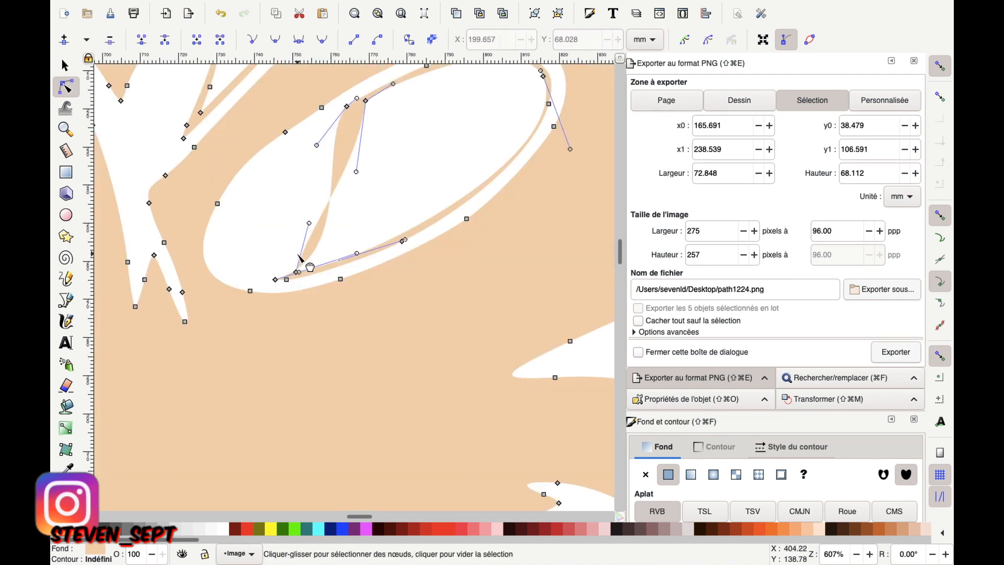
pyautogui.scroll(2, 272, 259)
pyautogui.moveTo(255, 270); pyautogui.dragTo(337, 309)
pyautogui.press('Delete')
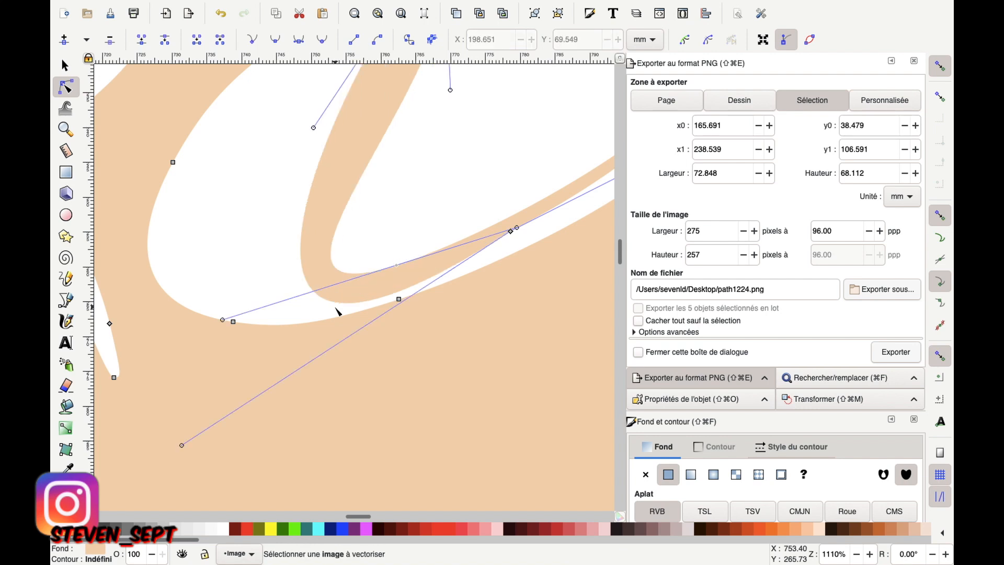
pyautogui.click(512, 233)
pyautogui.press('Delete')
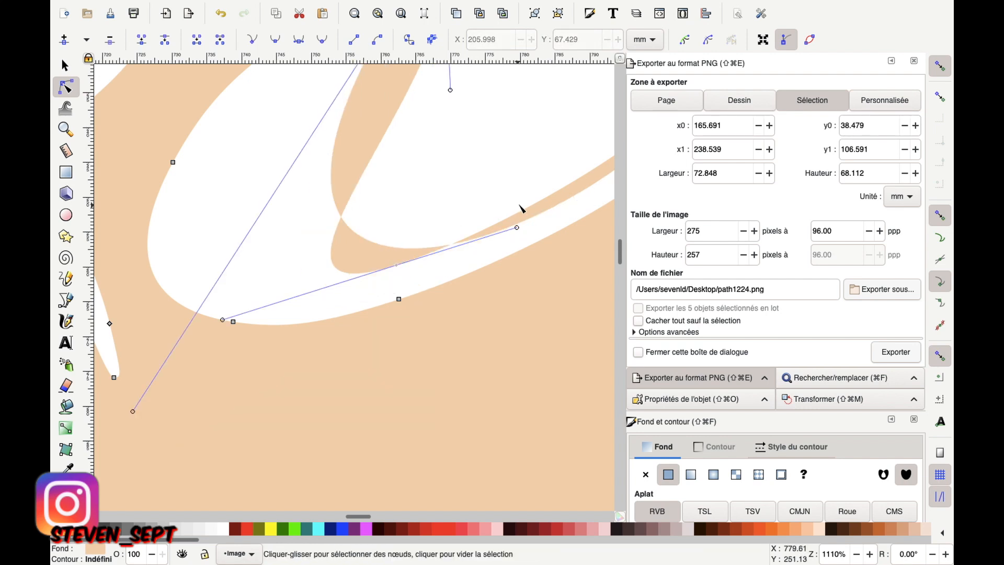
# Delete the pupil outline's nodes at its upper-left corner inside the larger eye
pyautogui.scroll(5, 521, 210)
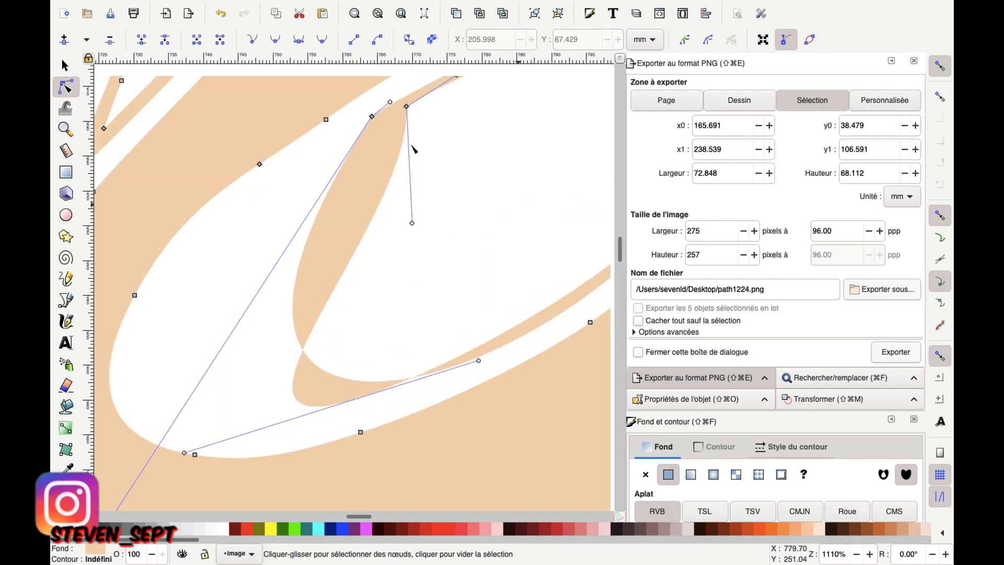
pyautogui.moveTo(364, 106); pyautogui.dragTo(450, 147)
pyautogui.press('Delete')
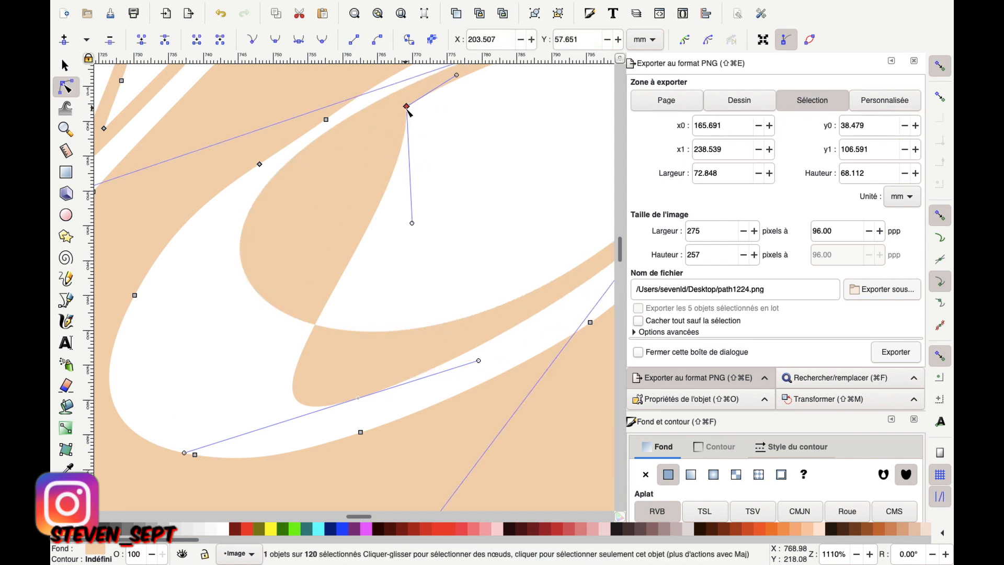
pyautogui.press('Delete')
# Delete the pupil outline's nodes around the upper-right end of the larger eye
pyautogui.hscroll(8, 515, 203)
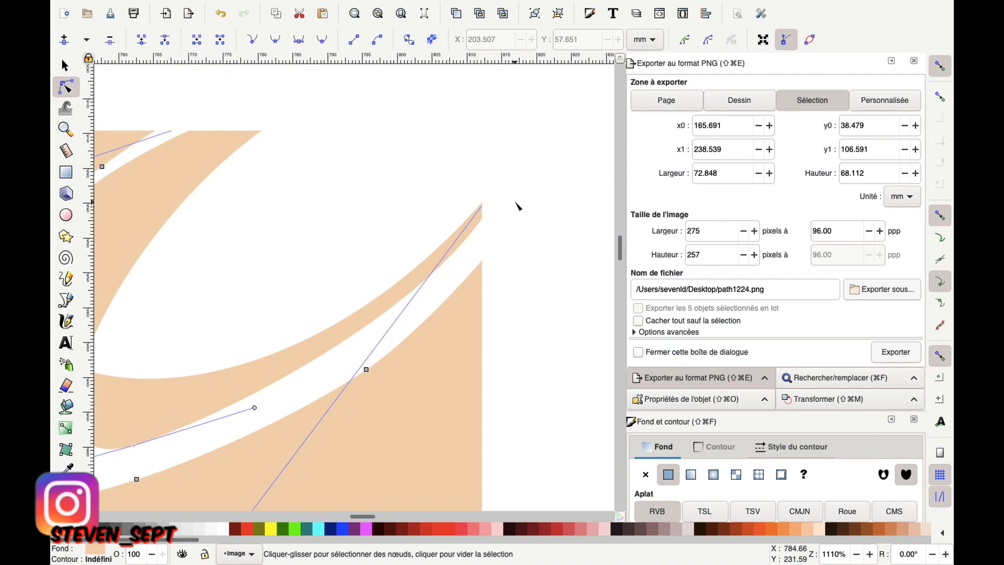
pyautogui.scroll(1, 516, 203)
pyautogui.scroll(3, 348, 119)
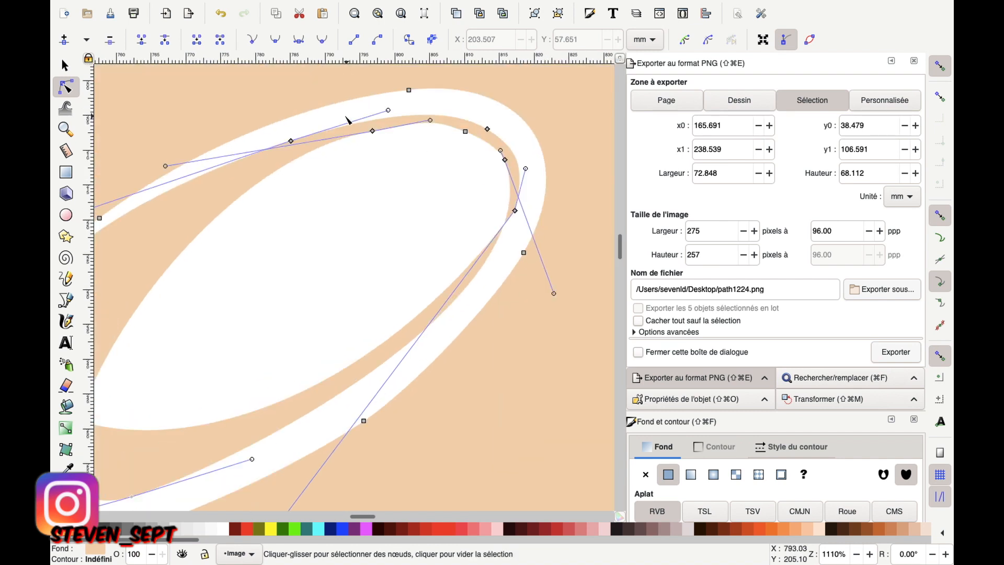
pyautogui.moveTo(273, 131); pyautogui.dragTo(529, 220)
pyautogui.press('Delete')
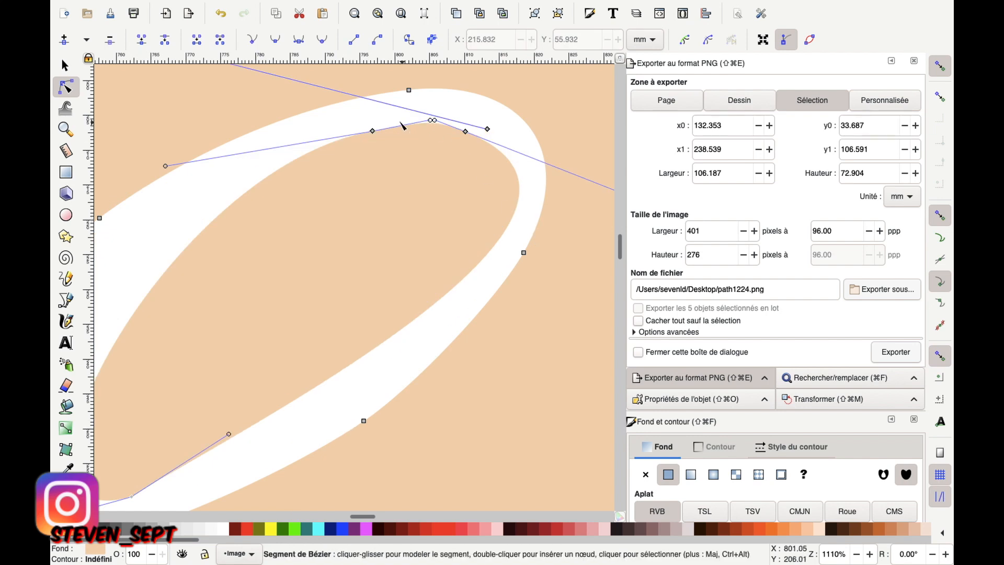
pyautogui.click(373, 132)
pyautogui.press('Delete')
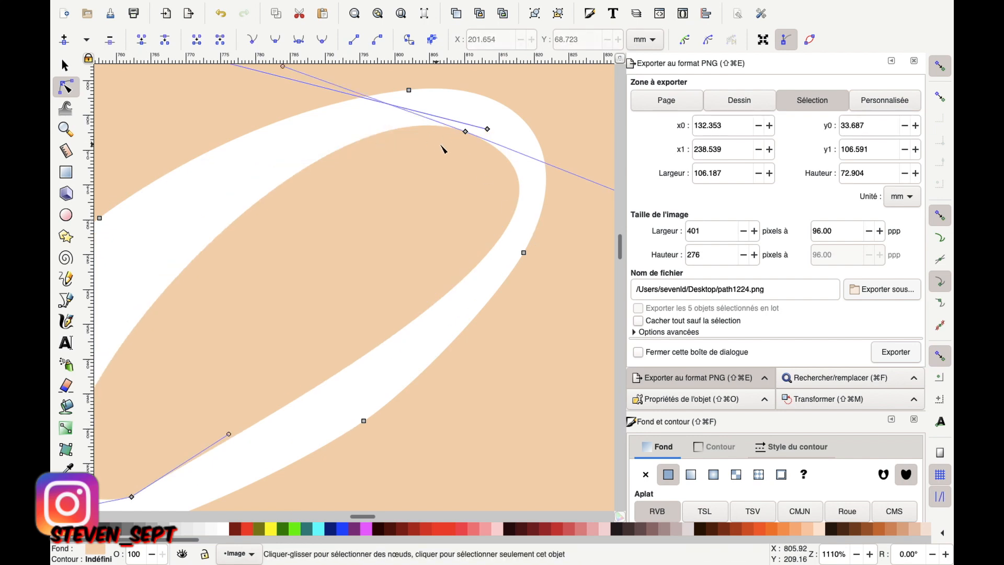
pyautogui.press('Delete')
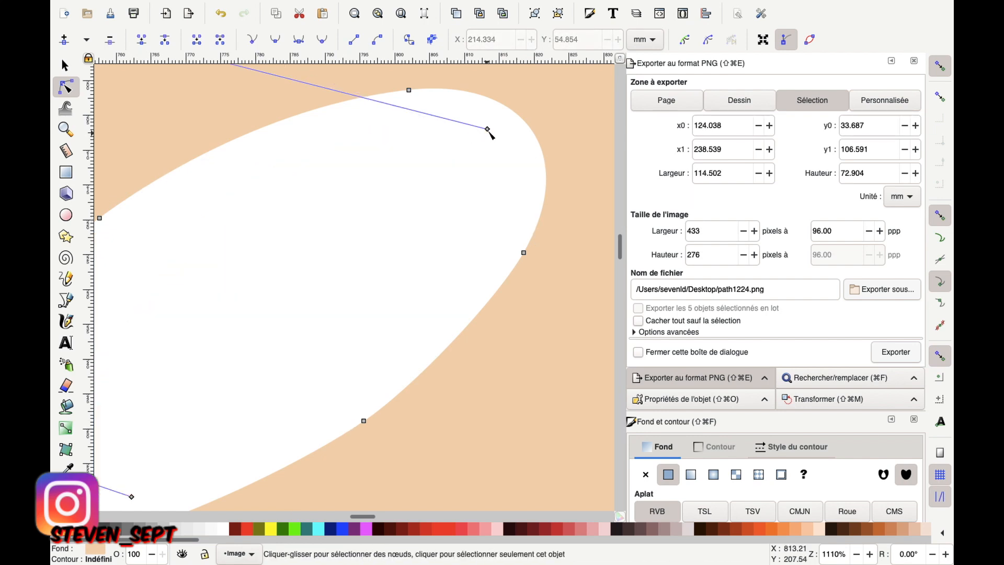
# Delete the last two leftover pupil outline nodes inside the larger eye, one near its upper-right end and one near its lower edge
pyautogui.click(487, 129)
pyautogui.press('Delete')
pyautogui.hscroll(-1, 350, 298)
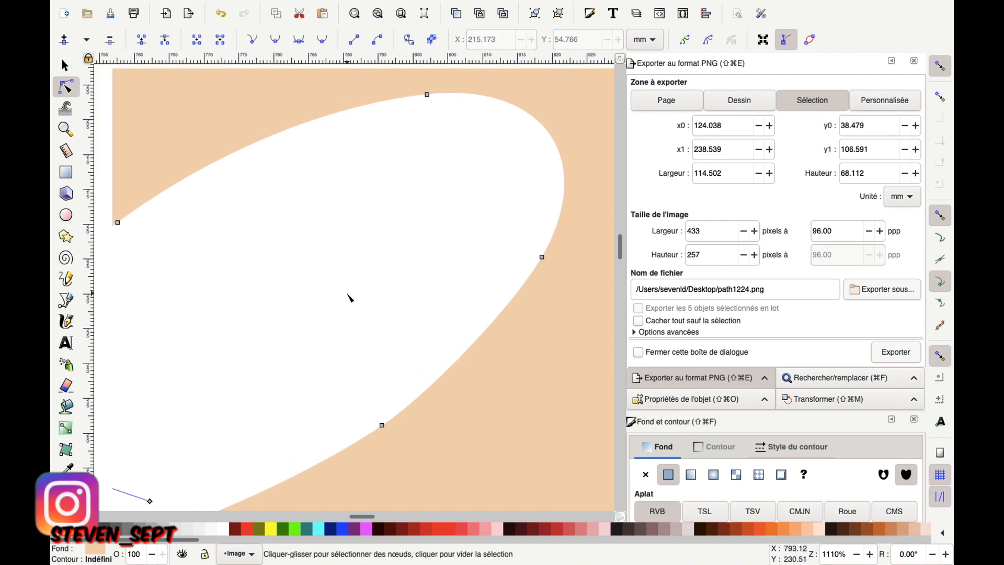
pyautogui.hscroll(-7, 349, 297)
pyautogui.scroll(-2, 349, 297)
pyautogui.click(272, 461)
pyautogui.press('Delete')
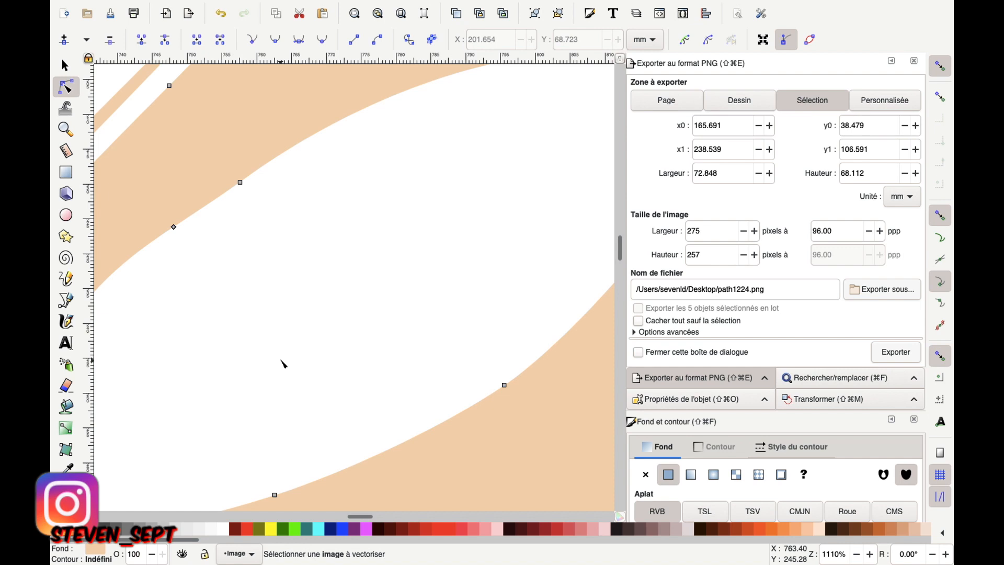
# Delete the thin pupil outline's nodes at the left corner, along the upper-left edge and midway along the right edge inside the smaller eye
pyautogui.scroll(-5, 282, 362)
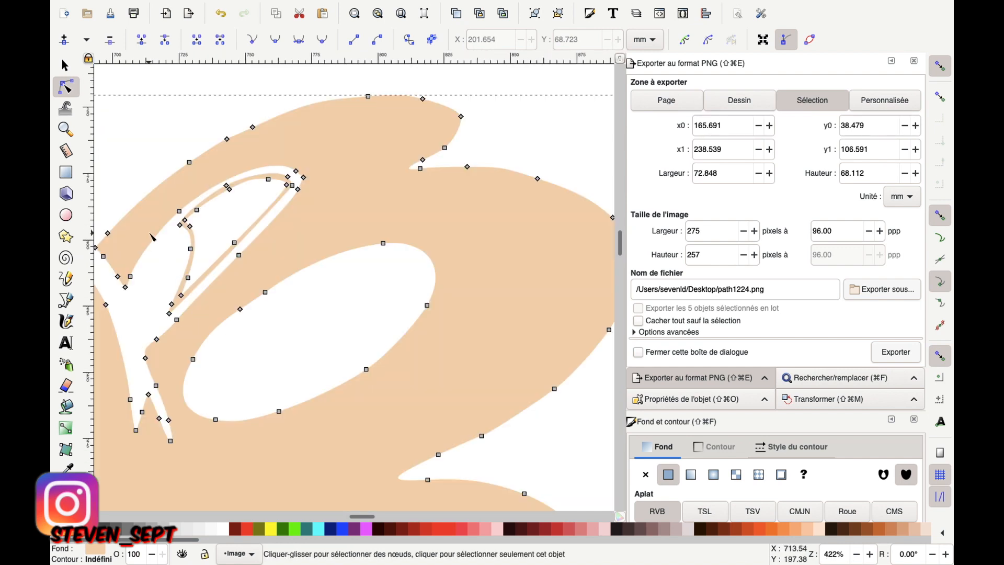
pyautogui.scroll(4, 152, 237)
pyautogui.scroll(3, 166, 237)
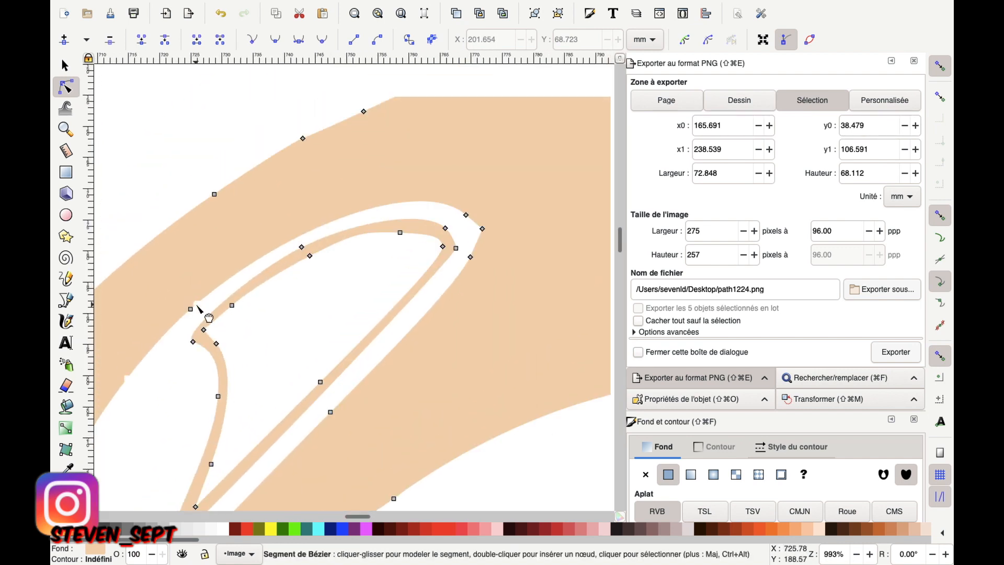
pyautogui.moveTo(181, 336); pyautogui.dragTo(293, 387)
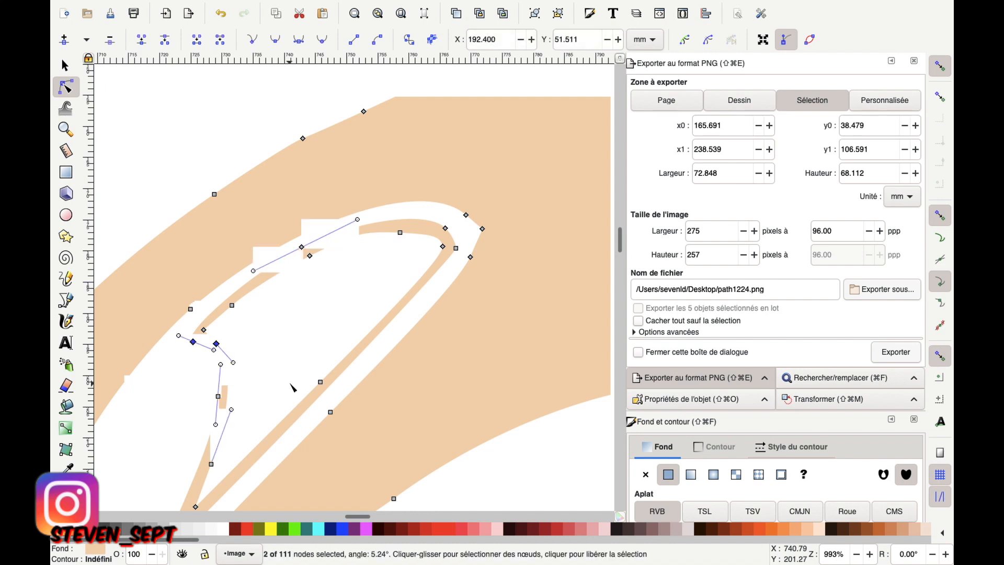
pyautogui.press('Delete')
pyautogui.click(232, 305)
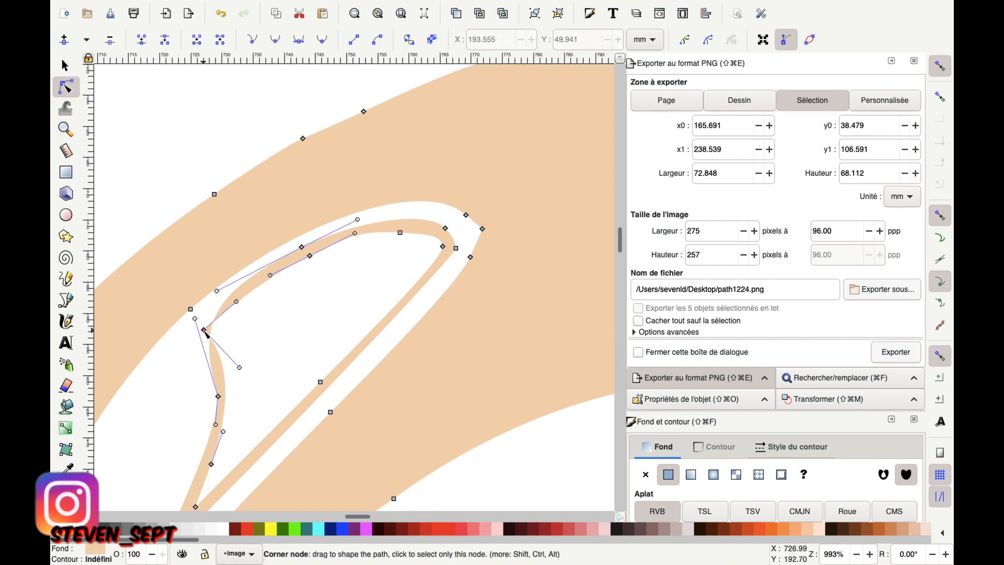
pyautogui.press('Delete')
pyautogui.moveTo(295, 244); pyautogui.dragTo(340, 391)
pyautogui.press('Delete')
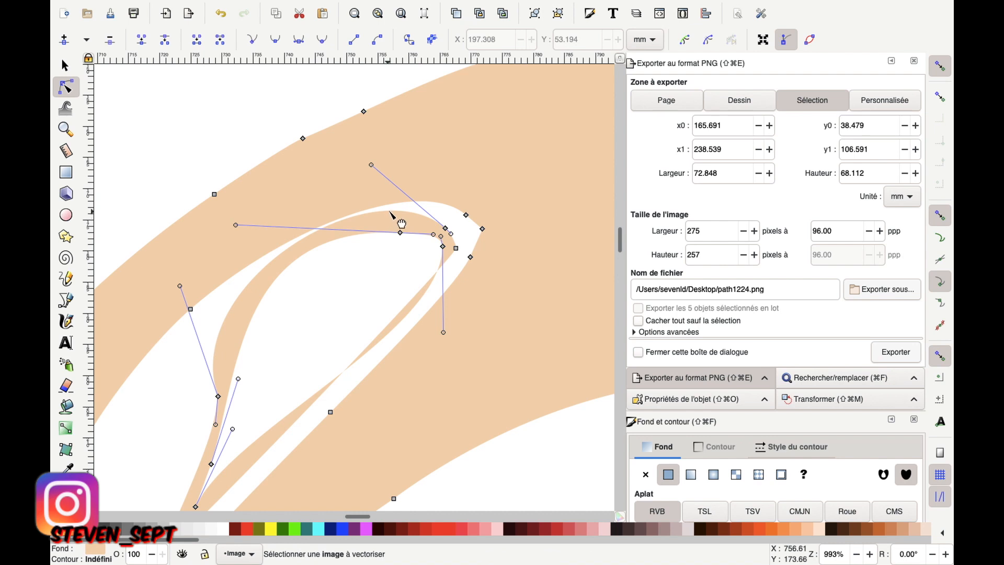
pyautogui.moveTo(396, 207); pyautogui.dragTo(456, 246)
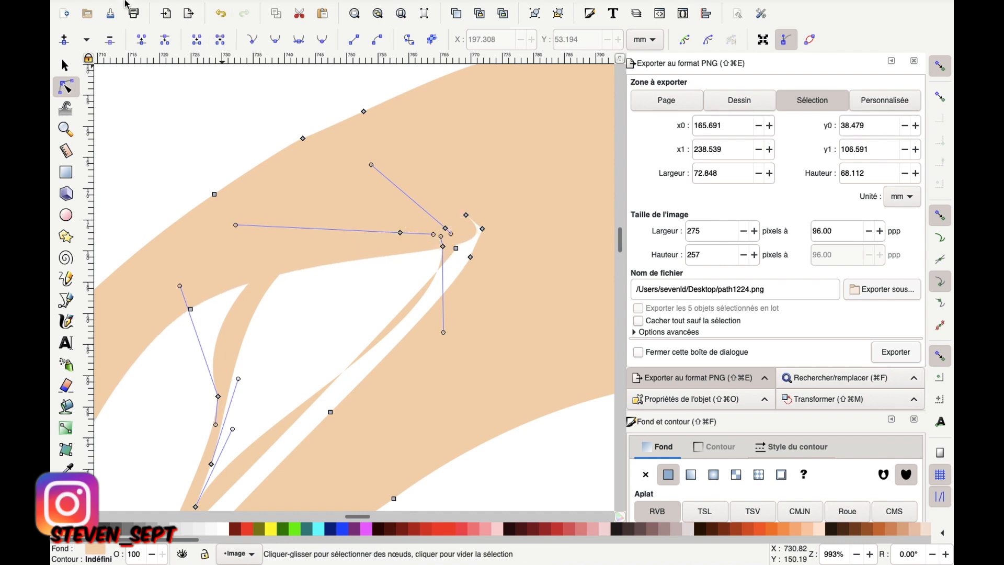
pyautogui.moveTo(126, 4)
pyautogui.click(181, 7)
pyautogui.click(190, 24)
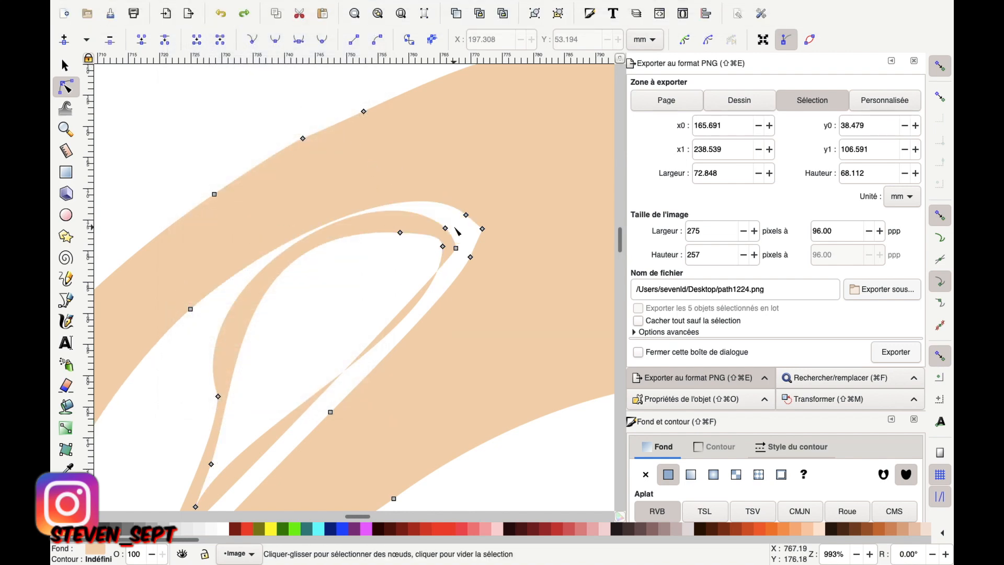
# Delete the thin outline's nodes at the upper-right end and on the left edge inside the smaller eye
pyautogui.moveTo(456, 226); pyautogui.dragTo(387, 255)
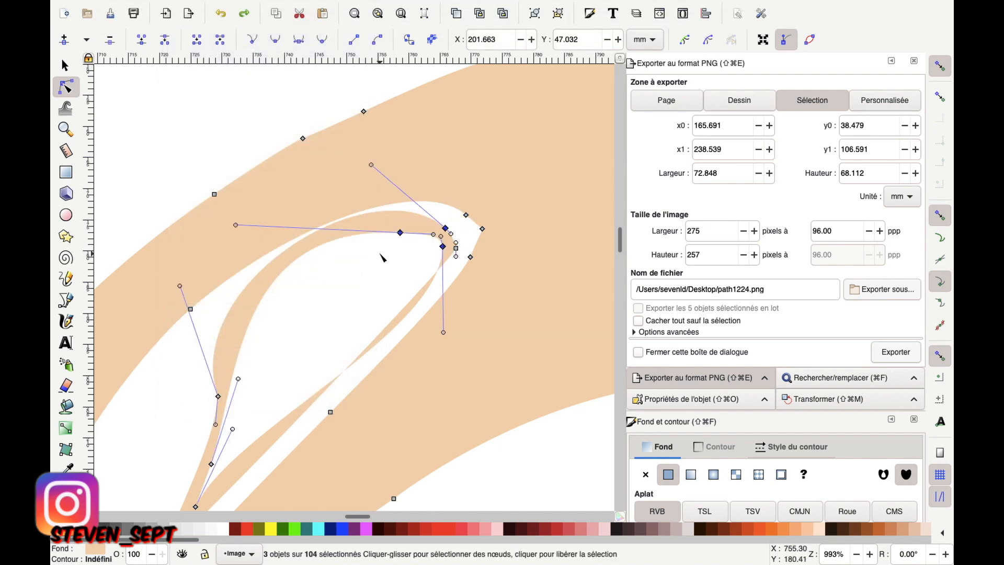
pyautogui.press('Delete')
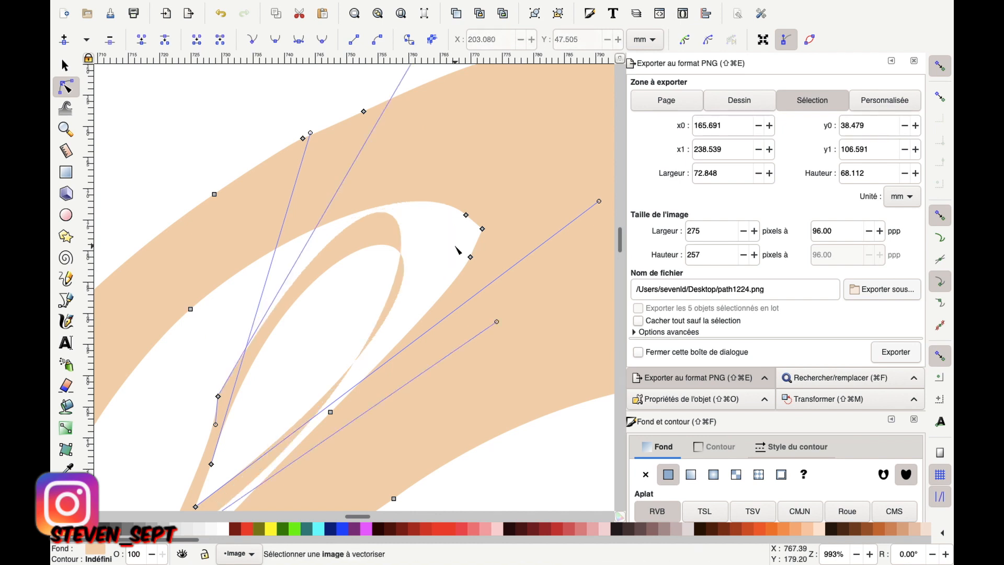
pyautogui.click(218, 397)
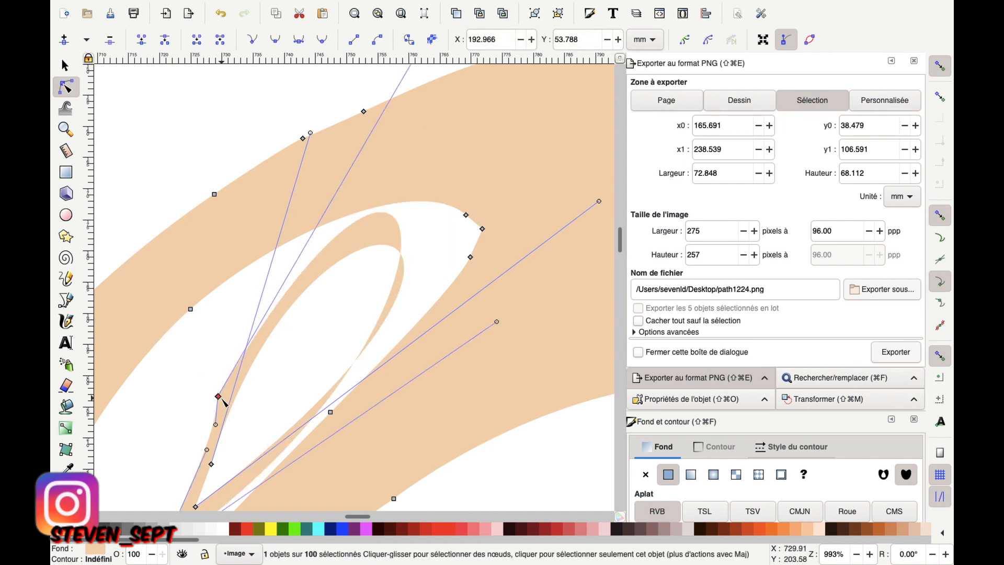
pyautogui.press('Delete')
# Delete the thin outline's remaining nodes at the lower-left corner inside the smaller eye
pyautogui.scroll(-1, 222, 406)
pyautogui.scroll(-5, 222, 406)
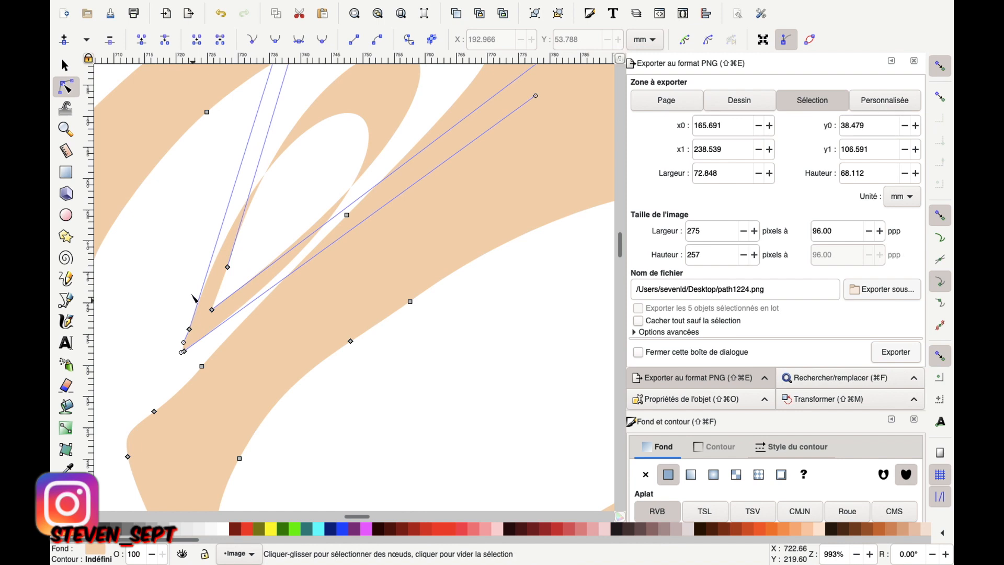
pyautogui.rightClick(190, 347)
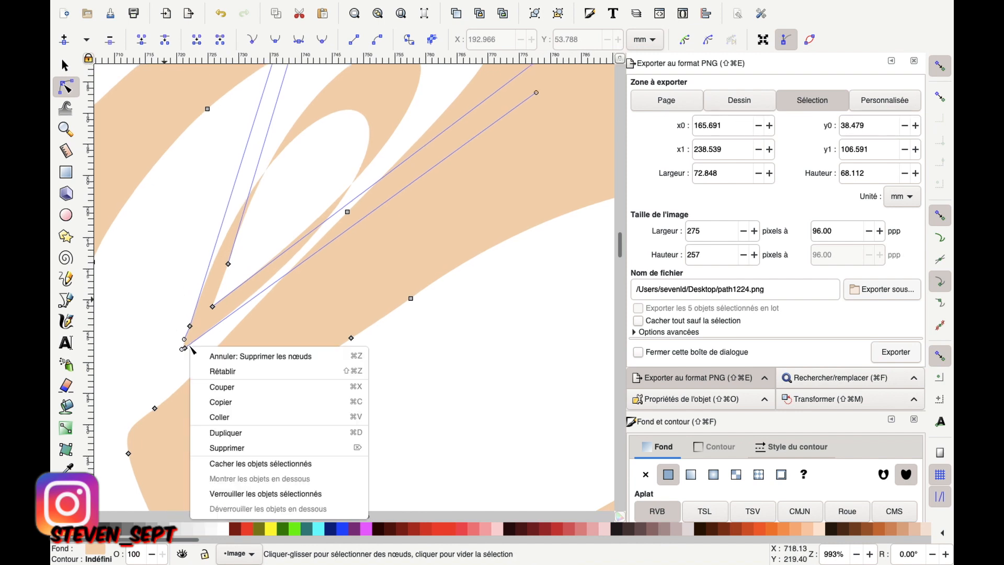
pyautogui.click(157, 324)
pyautogui.moveTo(148, 312); pyautogui.dragTo(209, 363)
pyautogui.press('Delete')
pyautogui.moveTo(194, 253); pyautogui.dragTo(236, 318)
pyautogui.press('Delete')
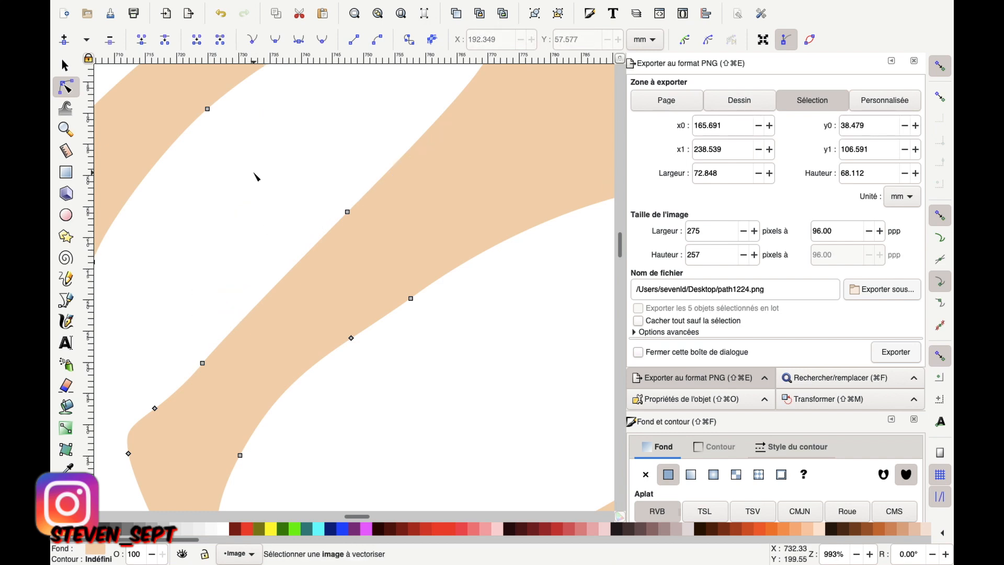
# Deselect the path's nodes, select the whole skin-coloured face path as an object and fill it with cyan
pyautogui.scroll(-5, 256, 177)
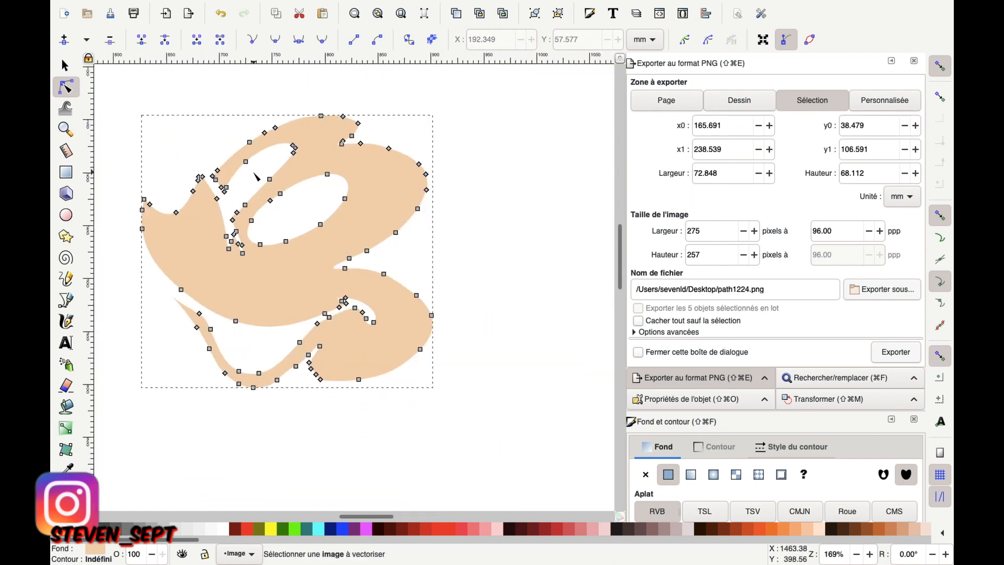
pyautogui.click(183, 99)
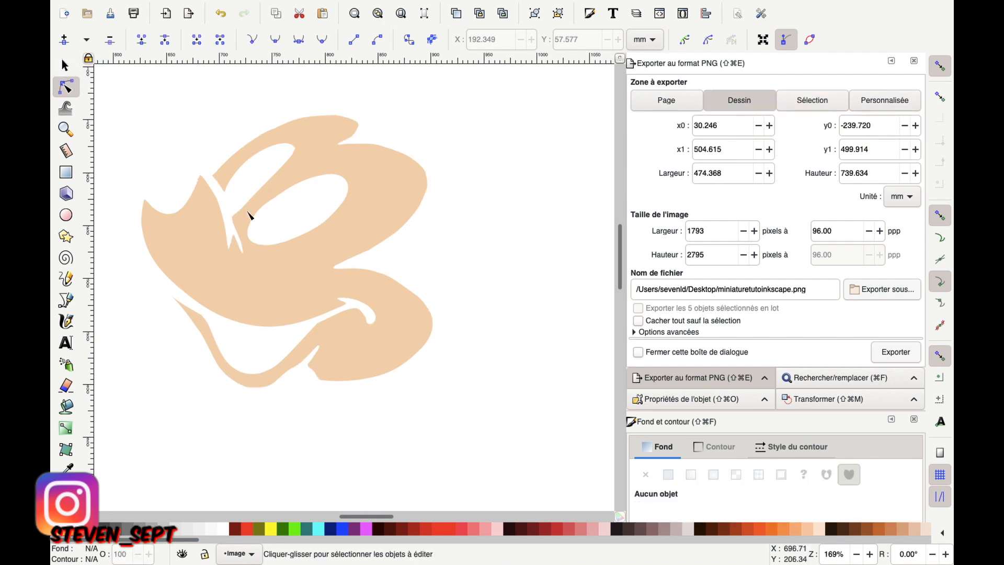
pyautogui.click(343, 302)
pyautogui.press('s')
pyautogui.click(320, 530)
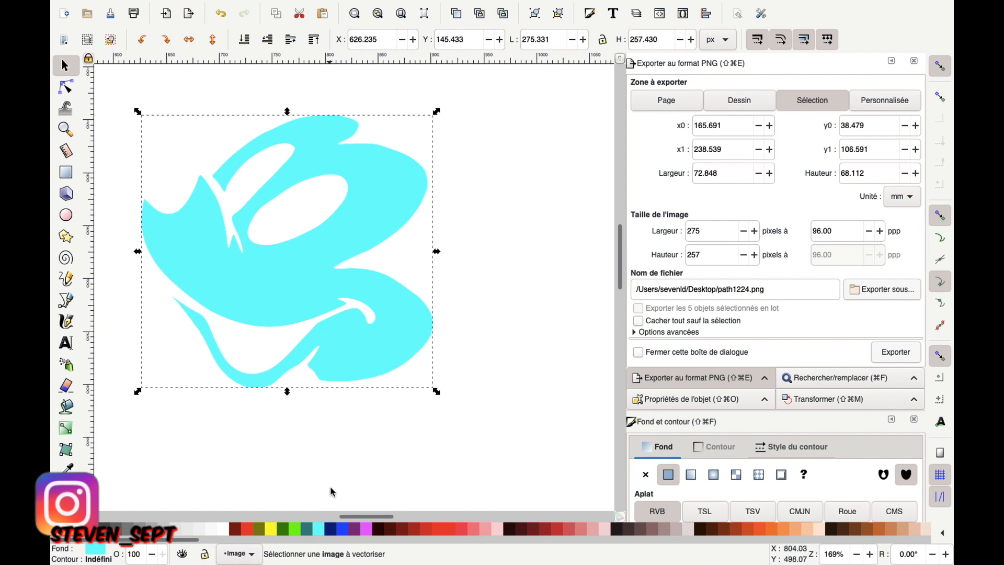
# Move the cyan face path onto the black-outlined Mickey's head, aligning it with the outlines at about X 1481, Y 147 px
pyautogui.scroll(-10, 331, 490)
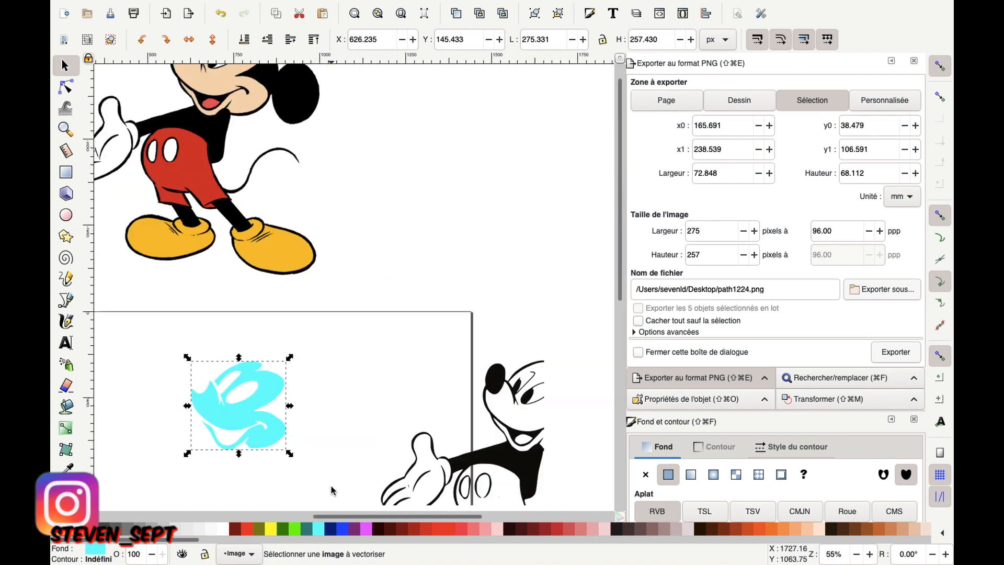
pyautogui.moveTo(217, 395); pyautogui.dragTo(512, 394)
pyautogui.scroll(5, 512, 393)
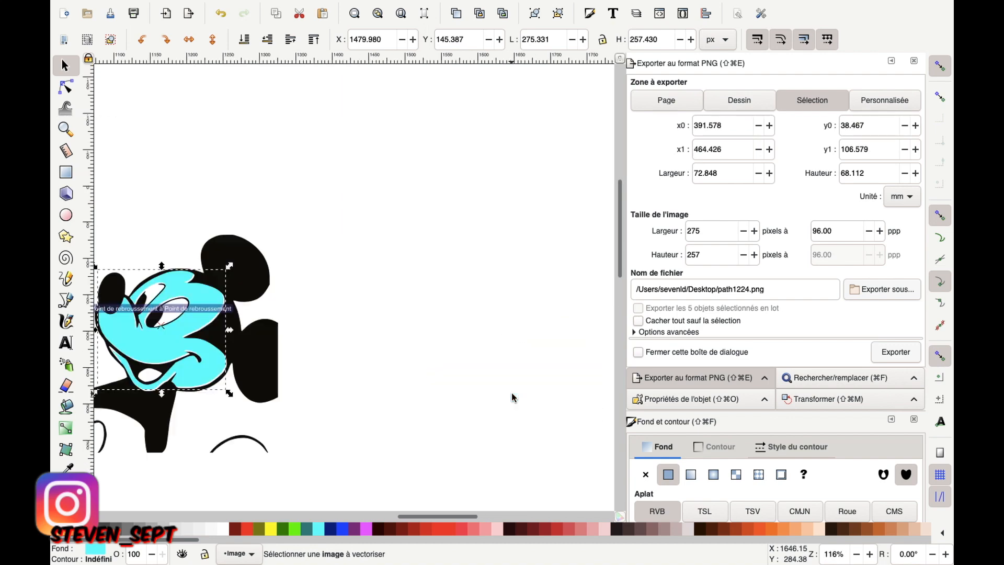
pyautogui.scroll(3, 512, 397)
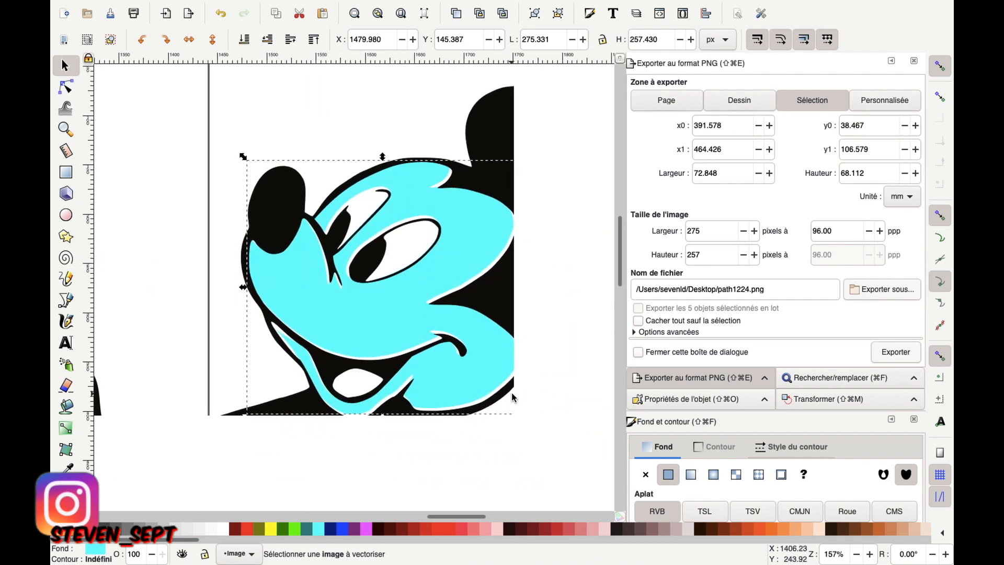
pyautogui.moveTo(400, 323); pyautogui.dragTo(403, 327)
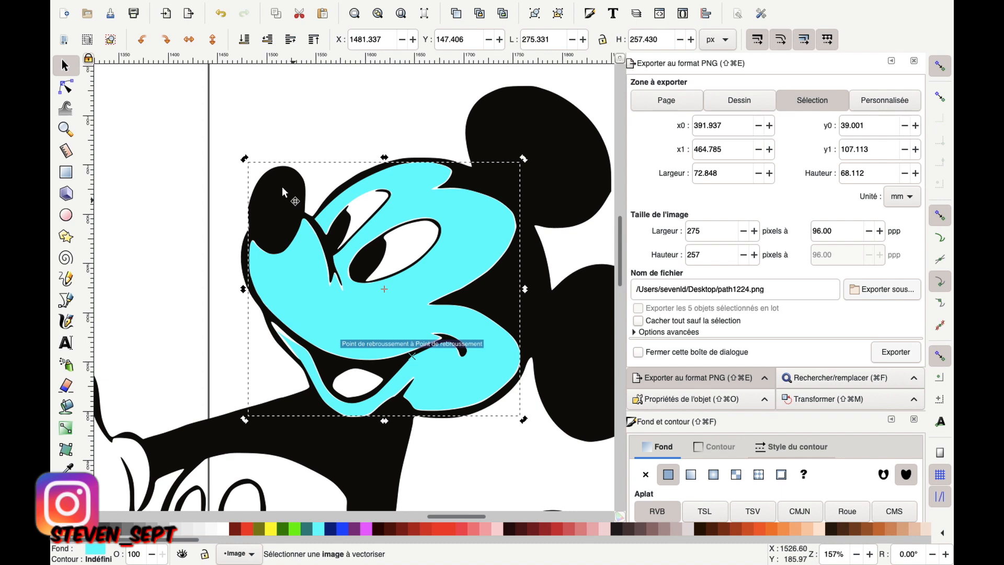
pyautogui.click(289, 105)
# Move the magenta shoes path up onto the feet of the black-outlined Mickey
pyautogui.scroll(-4, 313, 220)
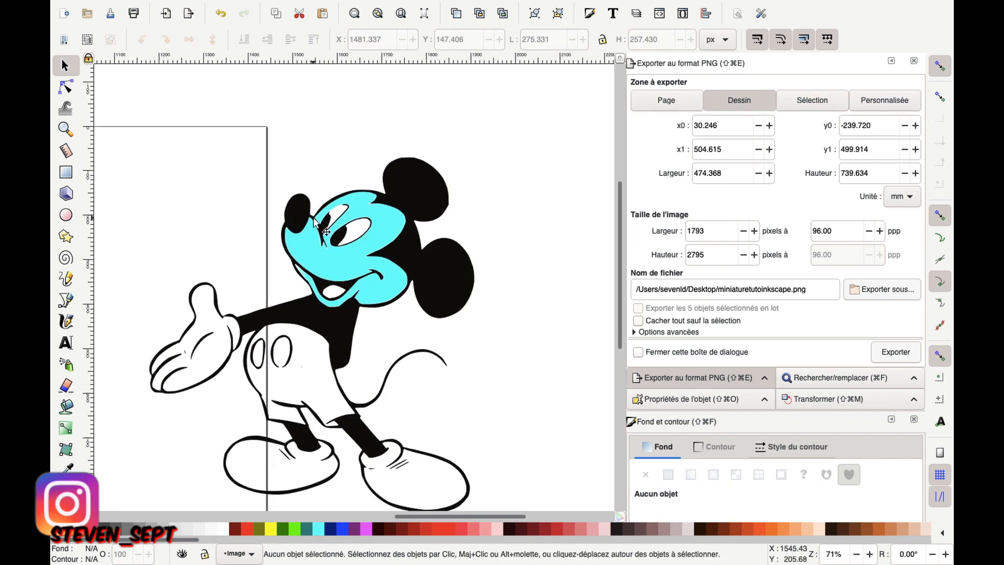
pyautogui.scroll(-5, 314, 219)
pyautogui.click(326, 258)
pyautogui.moveTo(327, 259); pyautogui.dragTo(328, 186)
# Nudge the magenta shoes path to X 1349.673, Y 338.888 px to fit the shoe outlines, and deselect it
pyautogui.click(413, 40)
pyautogui.click(500, 40)
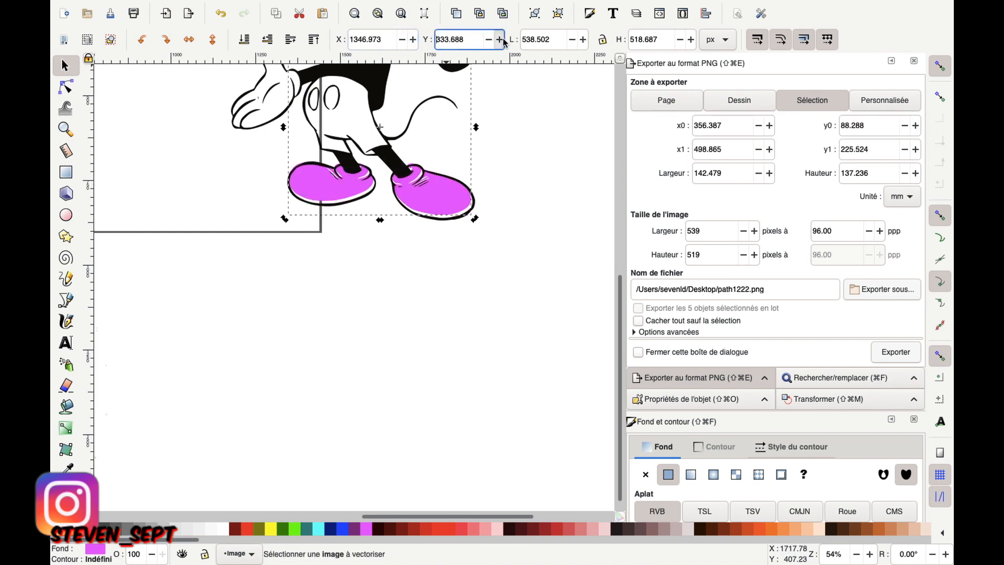
pyautogui.click(500, 41)
pyautogui.click(500, 40)
pyautogui.click(500, 41)
pyautogui.click(502, 40)
pyautogui.click(413, 40)
pyautogui.click(413, 41)
pyautogui.click(414, 40)
pyautogui.click(414, 41)
pyautogui.click(413, 41)
pyautogui.click(413, 41)
pyautogui.click(413, 40)
pyautogui.click(262, 152)
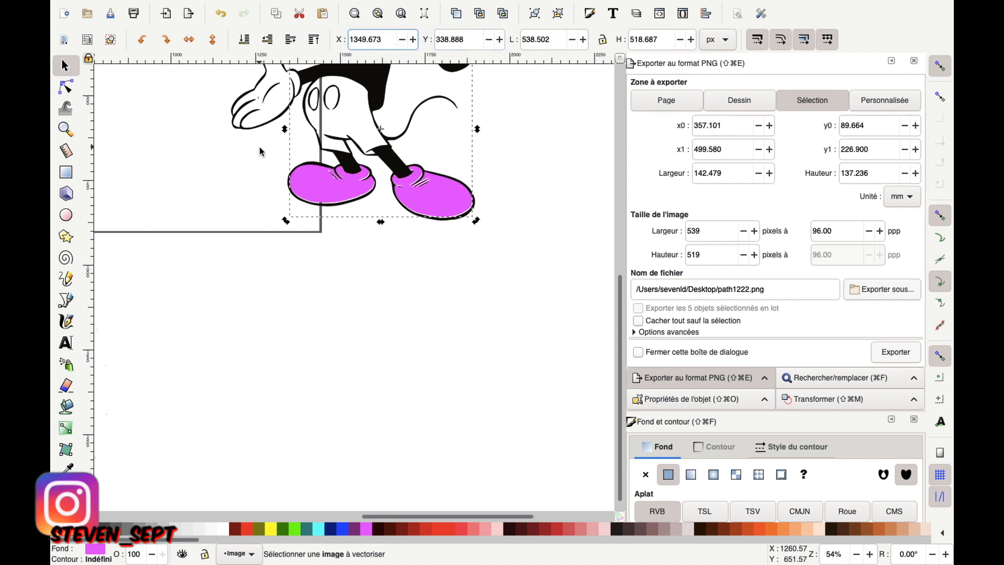
# Delete the red path's stray nodes around the head above the mouth, around the open hand and along the left shoe's outer edge
pyautogui.scroll(-2, 262, 150)
pyautogui.scroll(-2, 262, 151)
pyautogui.hscroll(-2, 262, 150)
pyautogui.scroll(5, 262, 151)
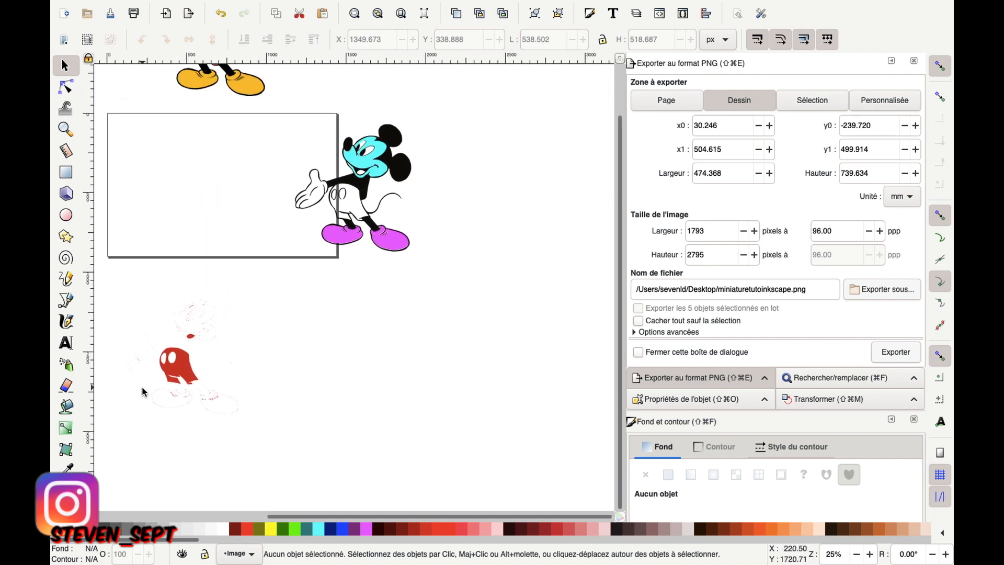
pyautogui.scroll(3, 142, 391)
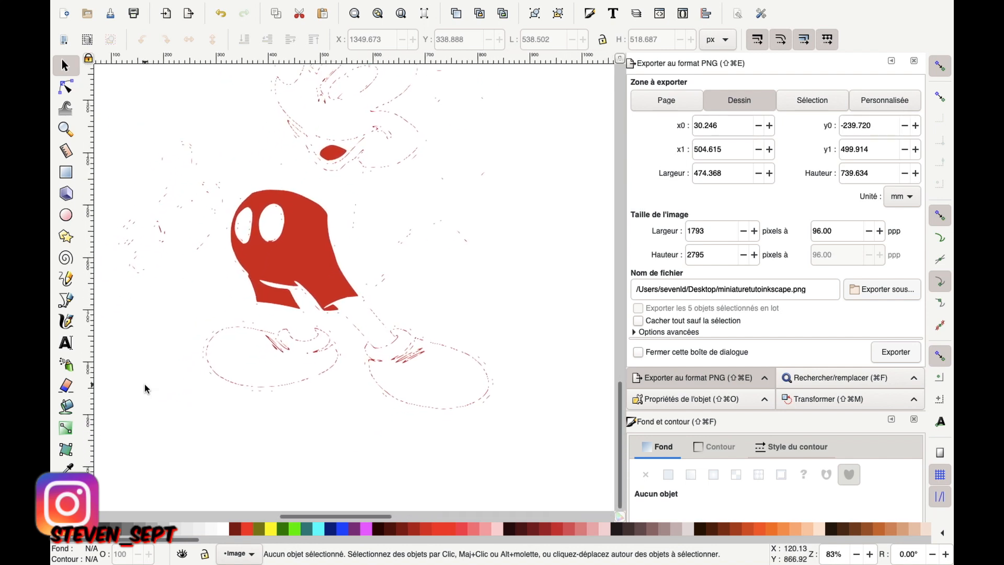
pyautogui.click(299, 225)
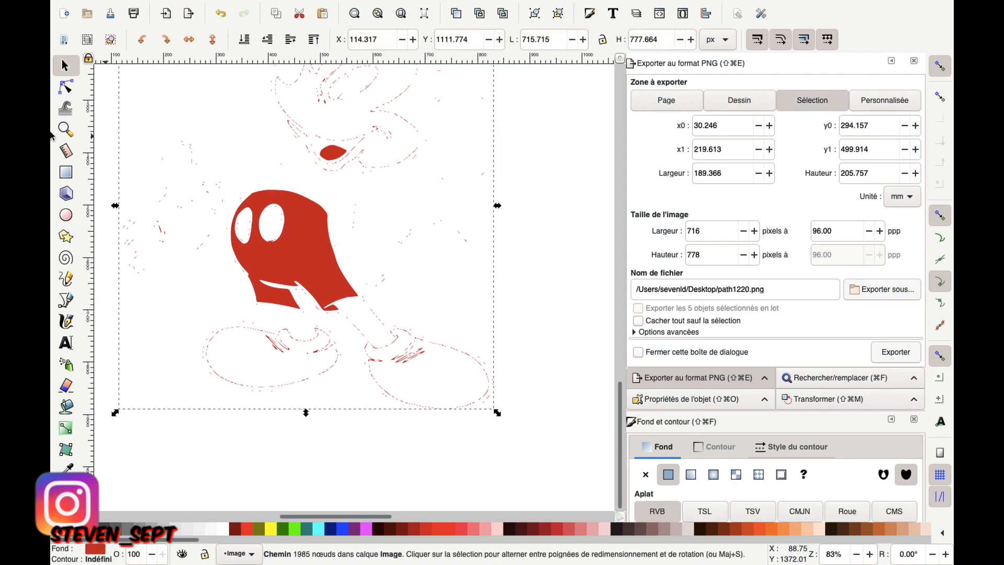
pyautogui.click(66, 87)
pyautogui.scroll(3, 336, 189)
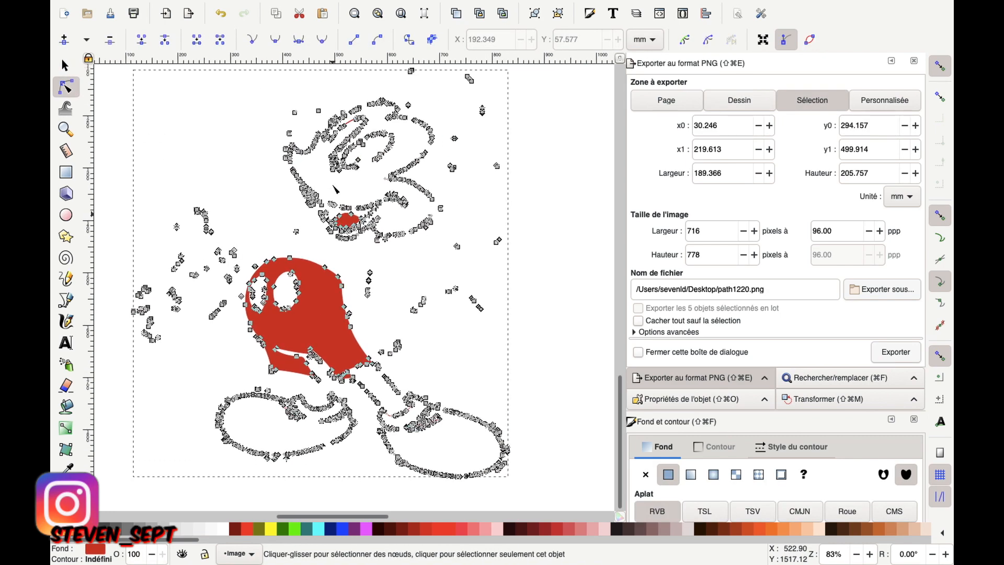
pyautogui.scroll(4, 336, 189)
pyautogui.moveTo(564, 104); pyautogui.dragTo(259, 256)
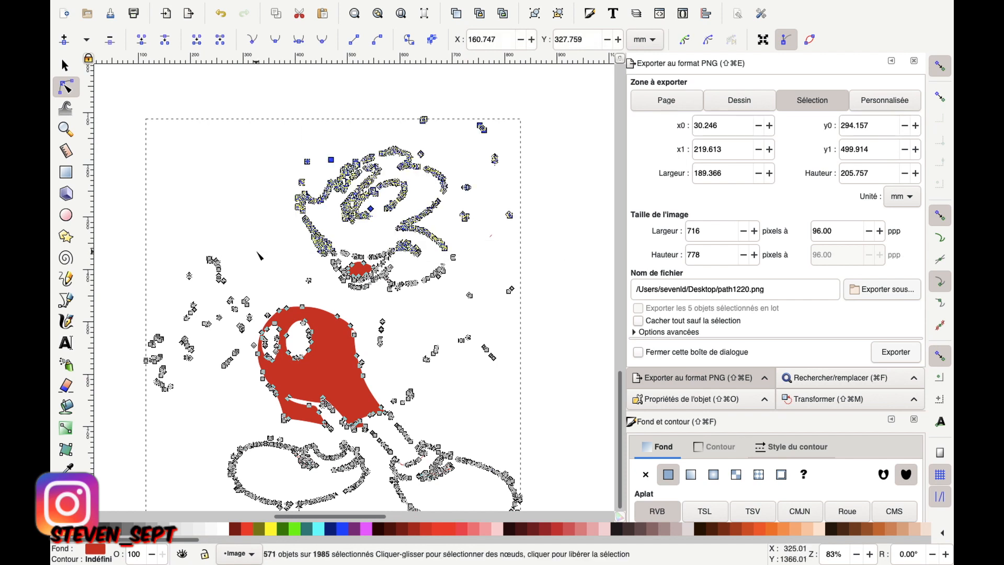
pyautogui.press('Delete')
pyautogui.moveTo(113, 209); pyautogui.dragTo(253, 468)
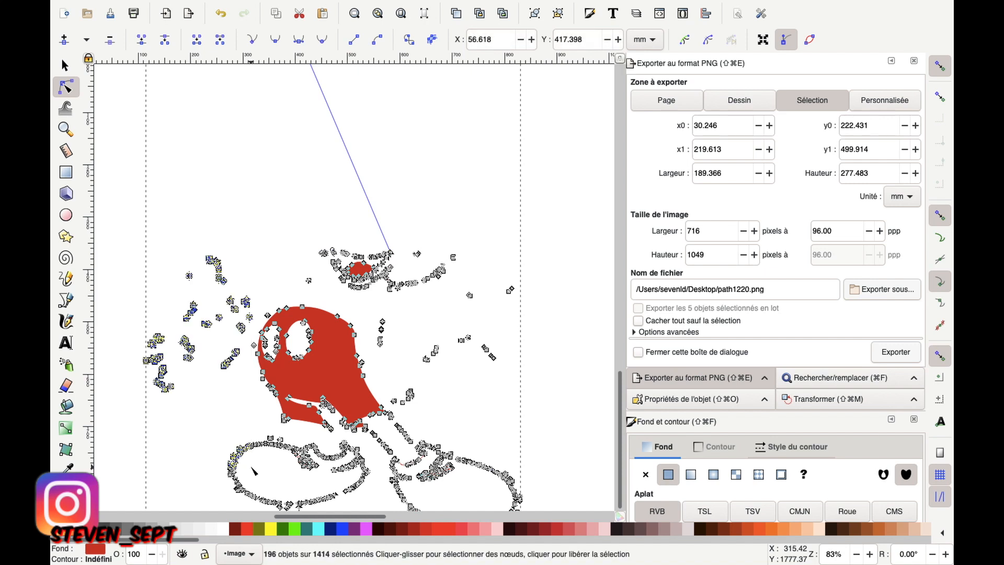
pyautogui.press('Delete')
pyautogui.scroll(-3, 246, 466)
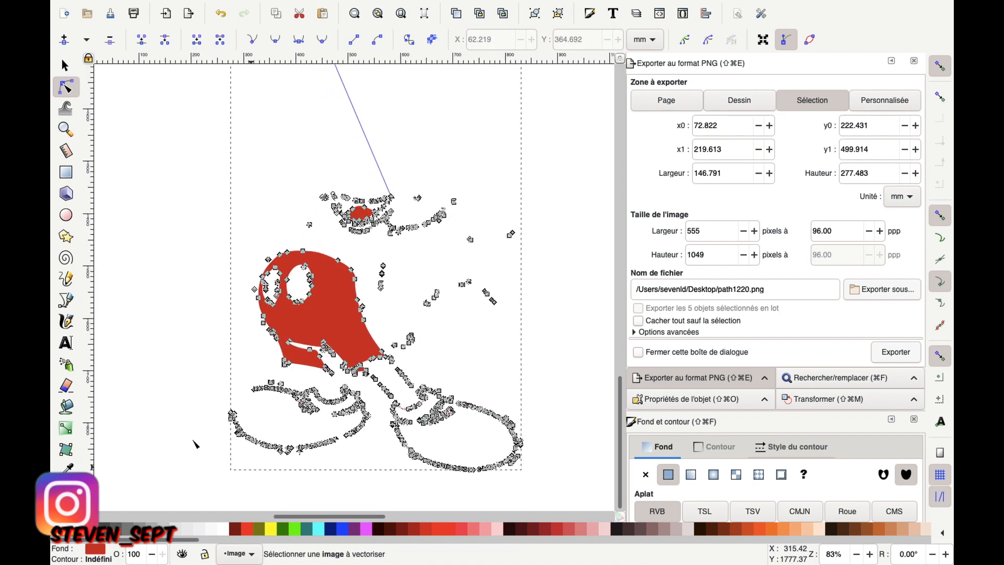
pyautogui.moveTo(178, 379); pyautogui.dragTo(576, 485)
pyautogui.press('Escape')
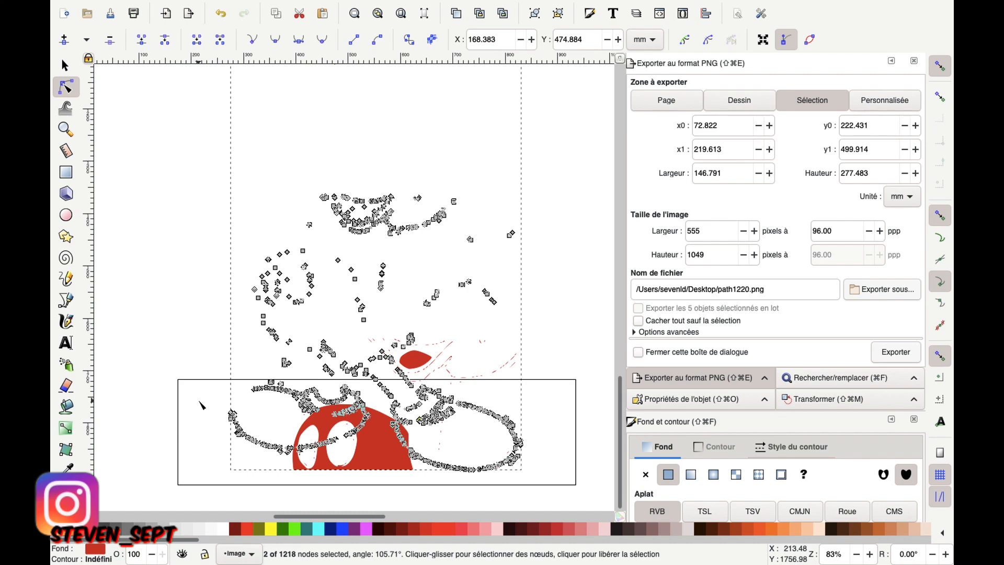
pyautogui.scroll(-2, 220, 271)
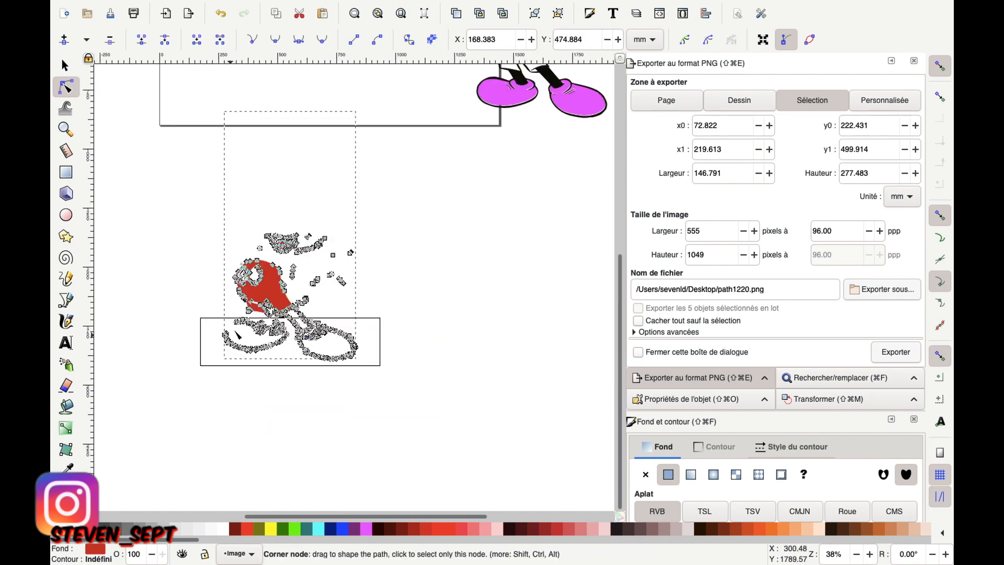
pyautogui.click(167, 224)
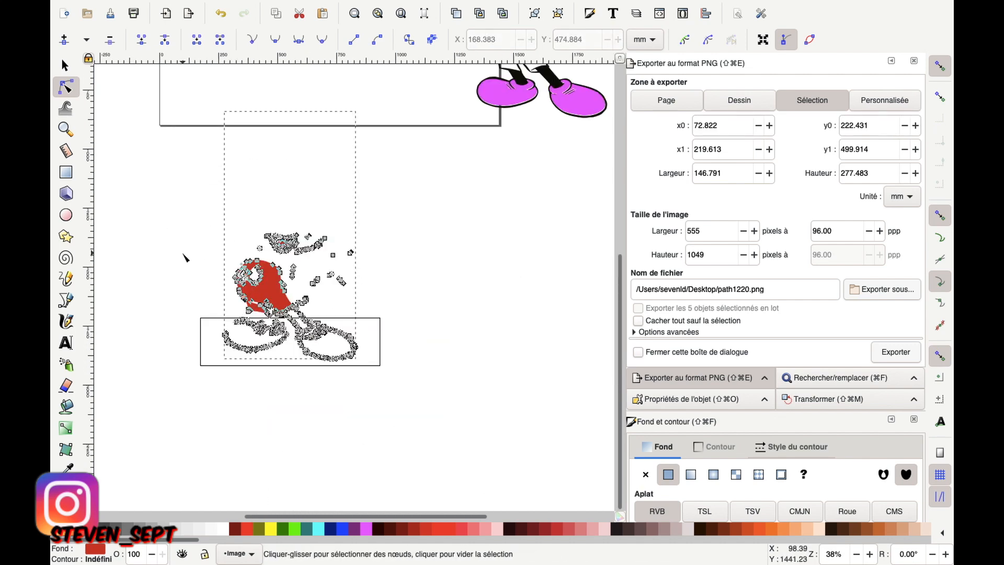
pyautogui.scroll(2, 185, 258)
pyautogui.moveTo(197, 385); pyautogui.dragTo(273, 412)
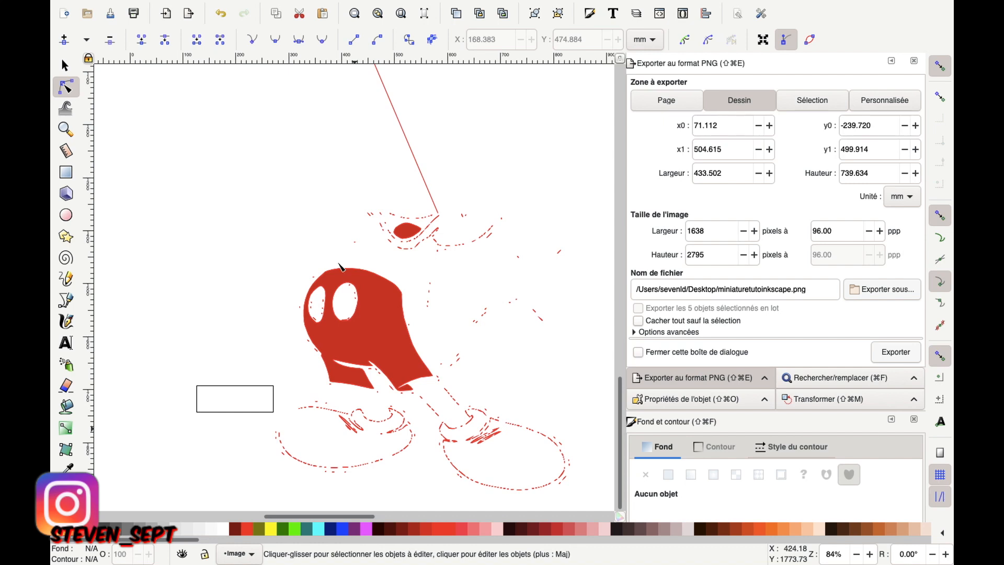
pyautogui.click(341, 267)
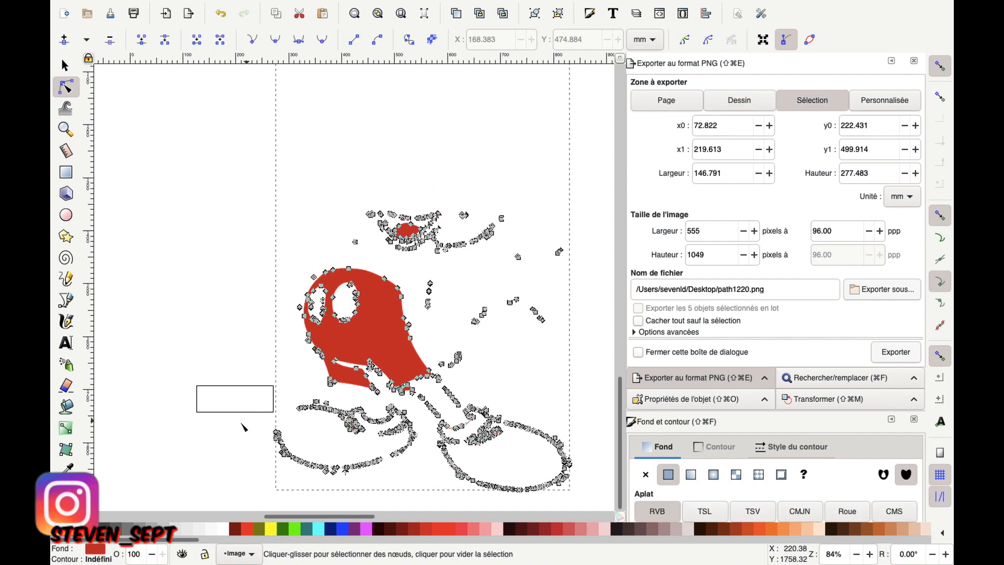
pyautogui.click(237, 423)
pyautogui.moveTo(230, 422); pyautogui.dragTo(550, 452)
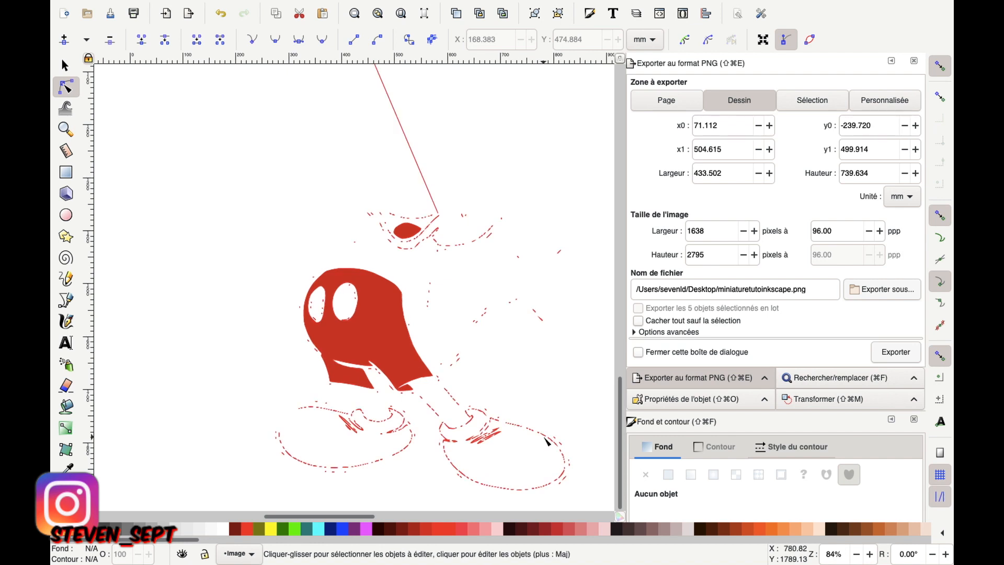
# Reopen the red path for node editing and delete all its stray nodes around both shoes
pyautogui.click(538, 432)
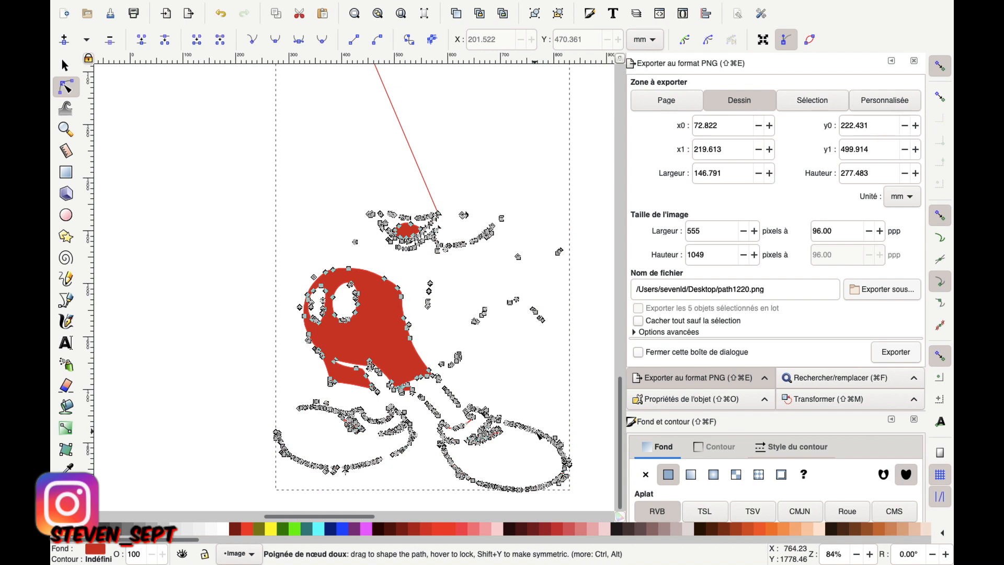
pyautogui.moveTo(226, 400); pyautogui.dragTo(594, 504)
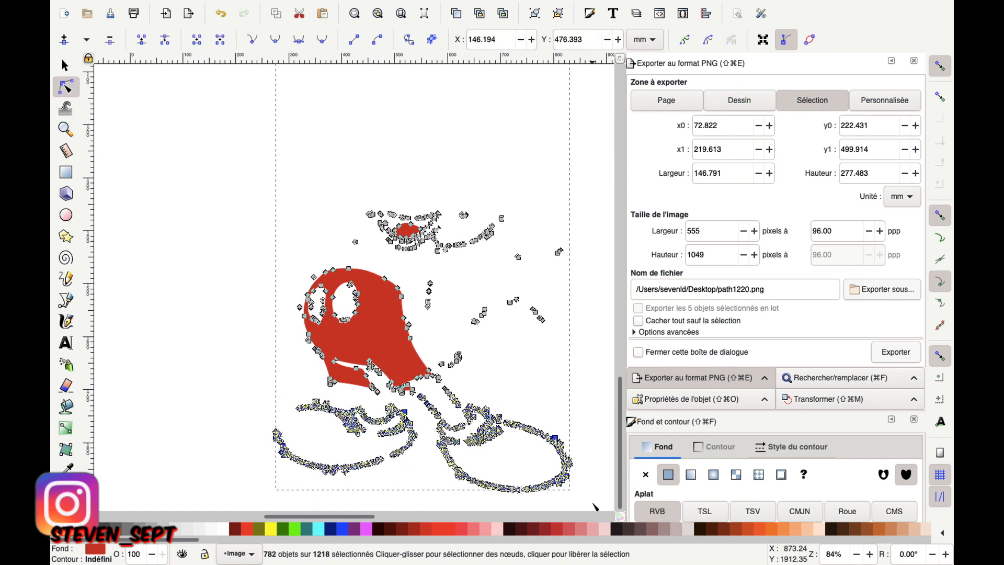
pyautogui.press('Delete')
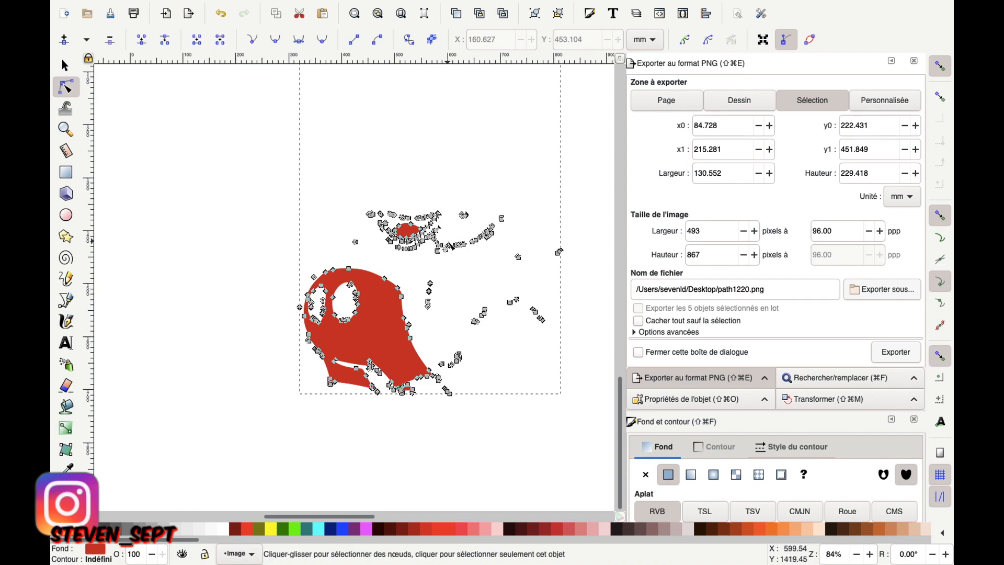
# Delete the red path's stray nodes across the empty area beside the shorts and mouth, including those by the right leg's hem
pyautogui.scroll(-2, 450, 244)
pyautogui.hscroll(-1, 450, 245)
pyautogui.scroll(2, 563, 200)
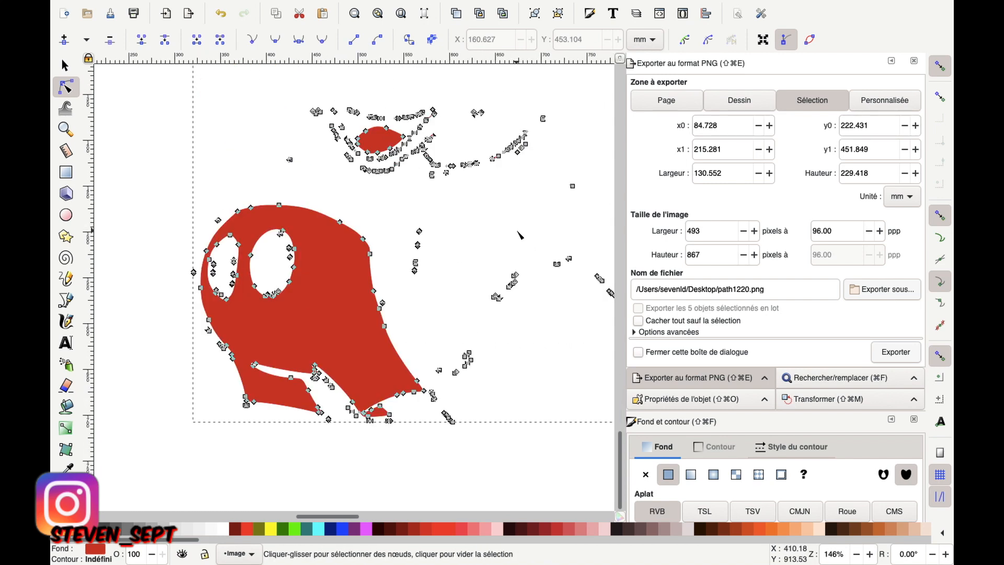
pyautogui.hscroll(3, 563, 200)
pyautogui.scroll(-1, 563, 201)
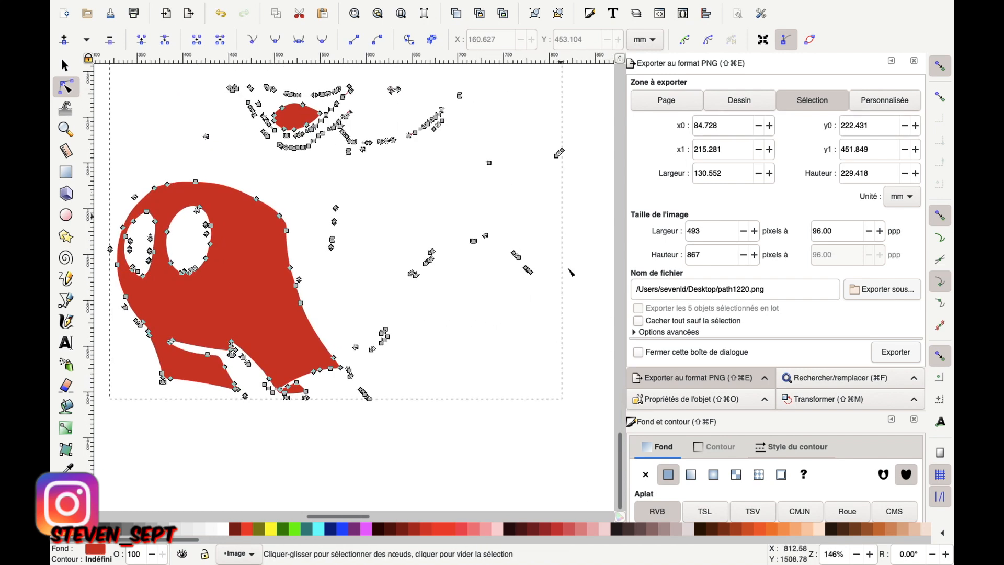
pyautogui.moveTo(583, 420); pyautogui.dragTo(365, 63)
pyautogui.press('Delete')
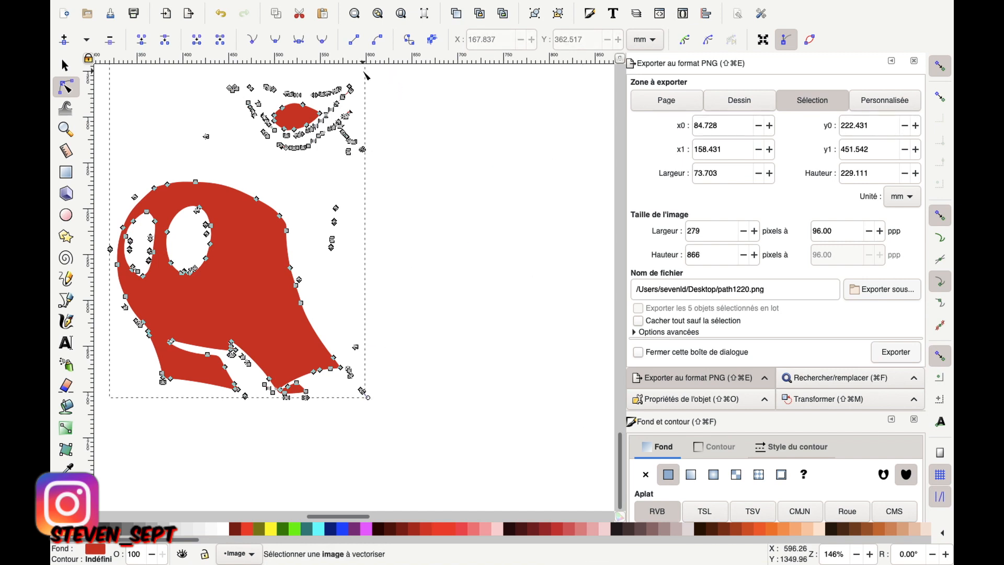
pyautogui.moveTo(417, 158); pyautogui.dragTo(324, 274)
pyautogui.press('Delete')
pyautogui.moveTo(396, 323); pyautogui.dragTo(344, 419)
pyautogui.press('Delete')
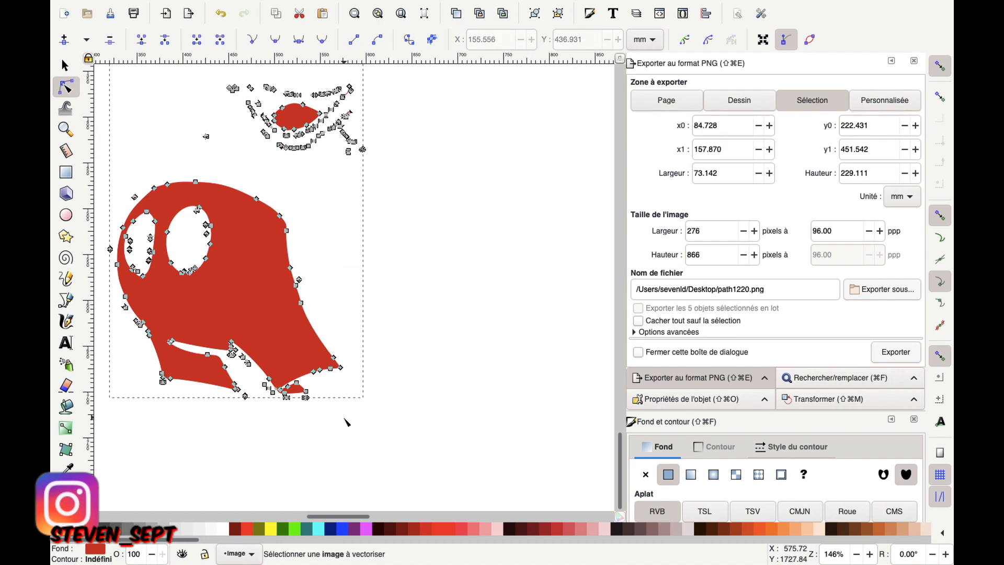
# Delete the tiny stray fragments of the red path just below and beside the shorts' right leg tip
pyautogui.scroll(2, 256, 378)
pyautogui.scroll(4, 209, 403)
pyautogui.moveTo(228, 335); pyautogui.dragTo(562, 472)
pyautogui.press('Delete')
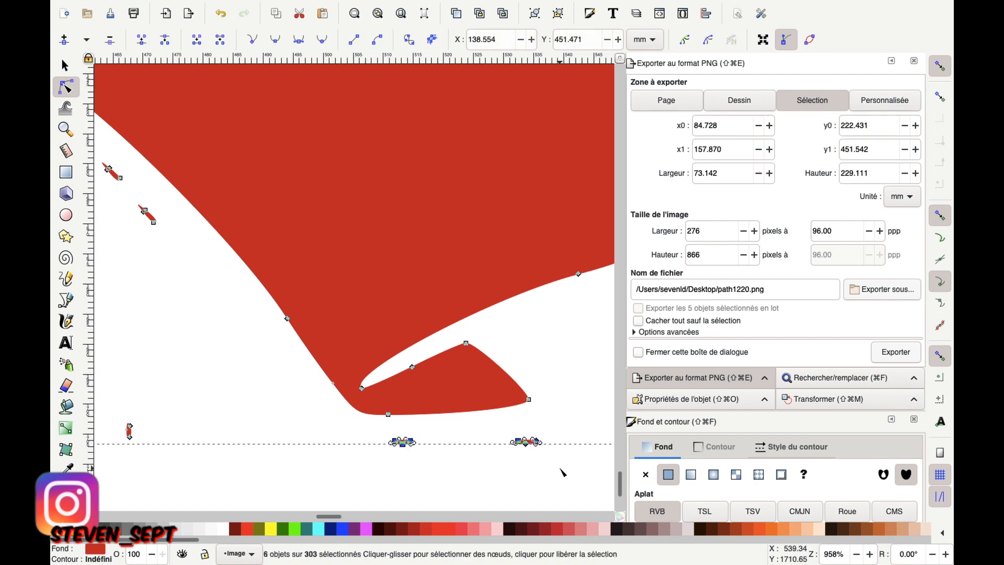
pyautogui.press('Delete')
pyautogui.moveTo(173, 399); pyautogui.dragTo(115, 474)
pyautogui.press('Delete')
pyautogui.scroll(-5, 284, 294)
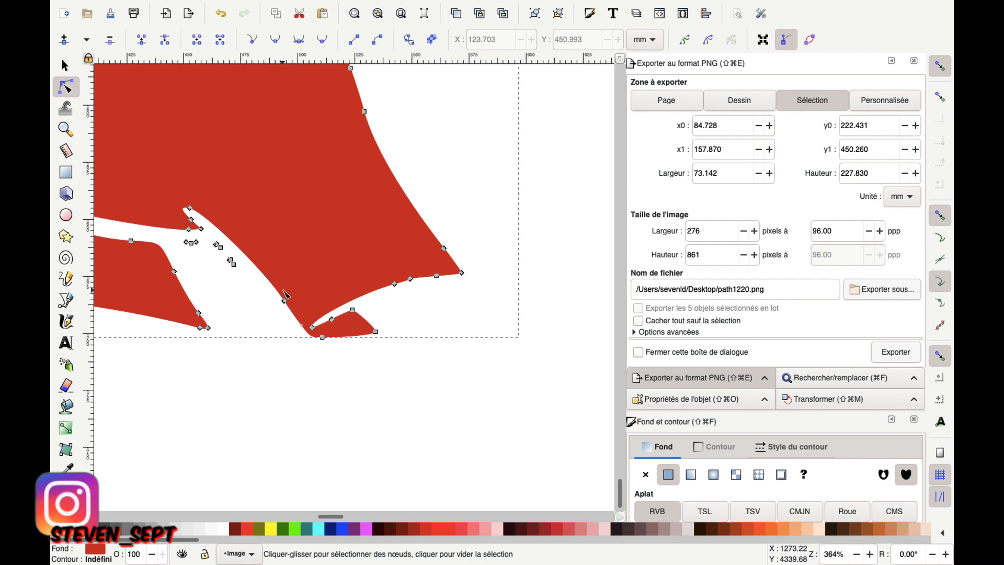
# Recolour the red path a brighter red and move it up onto the body of the black-outlined Mickey
pyautogui.scroll(-1, 284, 294)
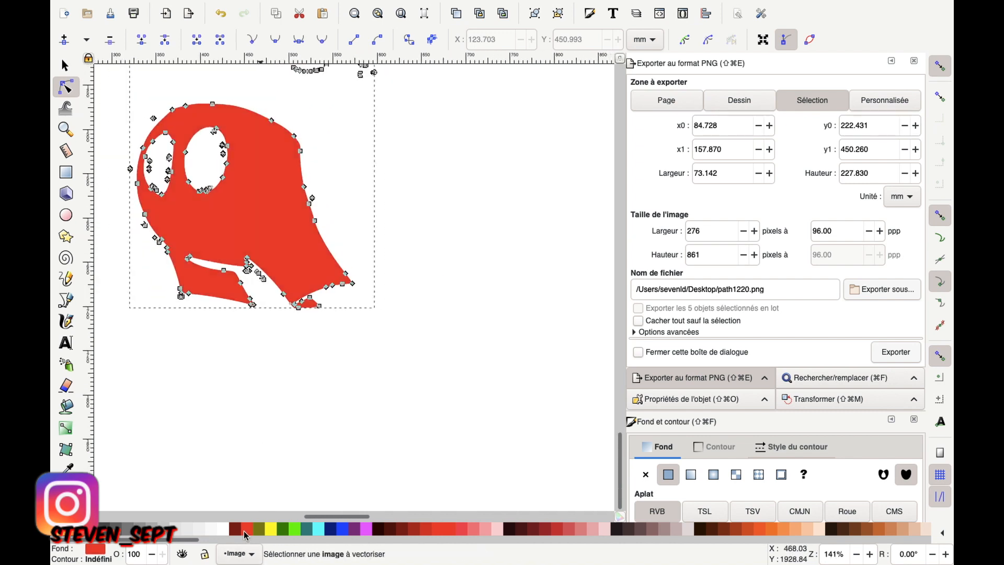
pyautogui.scroll(-5, 257, 264)
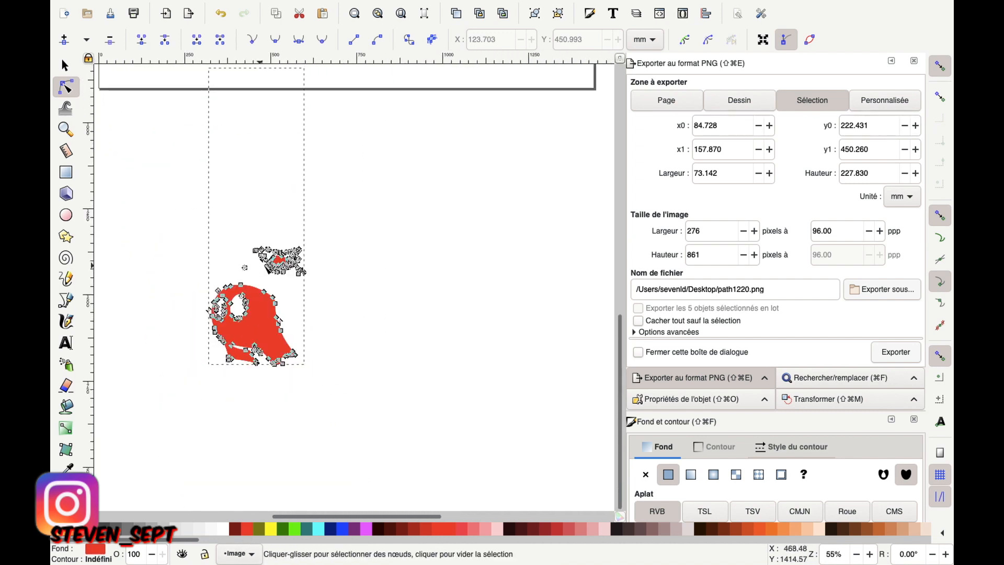
pyautogui.click(65, 65)
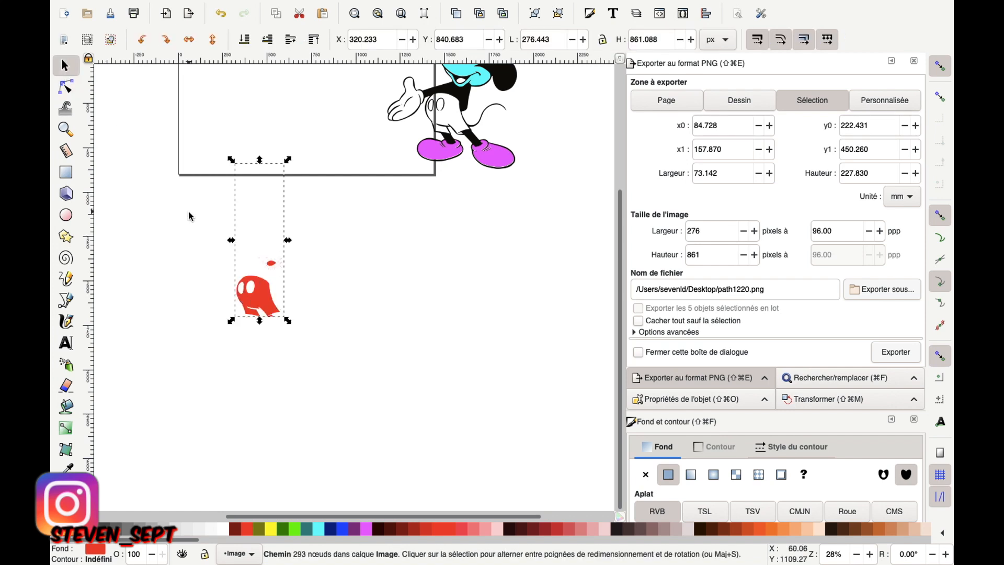
pyautogui.moveTo(269, 296); pyautogui.dragTo(483, 105)
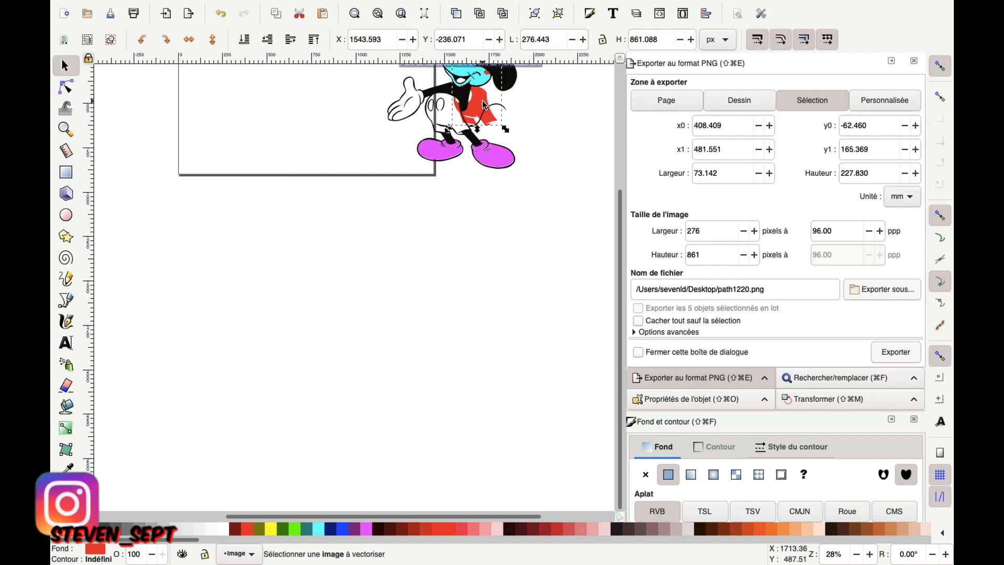
# Align the red path with the shorts and mouth outlines at X 1389.503, Y -186.864 px, and deselect it
pyautogui.scroll(2, 483, 104)
pyautogui.scroll(2, 483, 105)
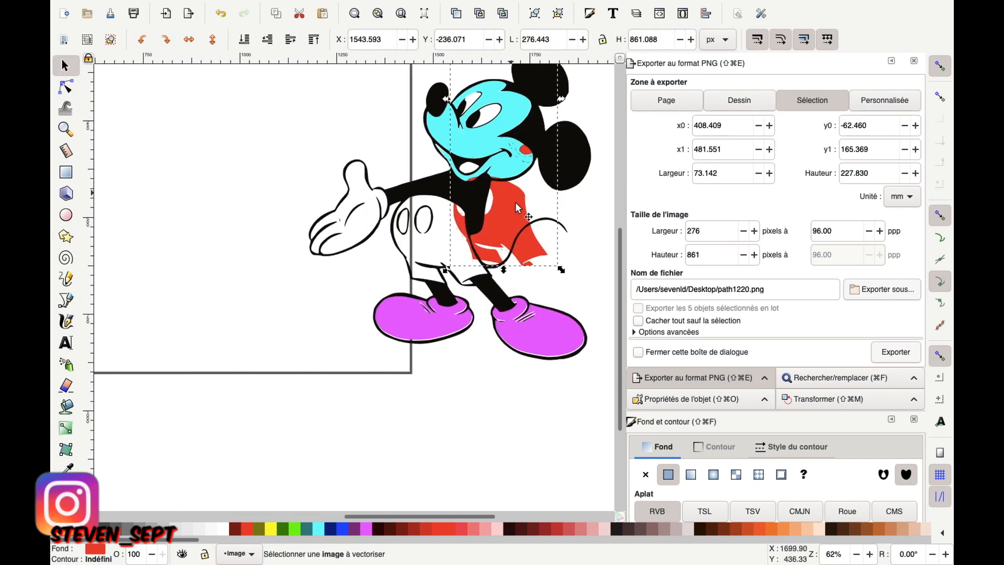
pyautogui.moveTo(503, 209); pyautogui.dragTo(450, 225)
pyautogui.click(575, 238)
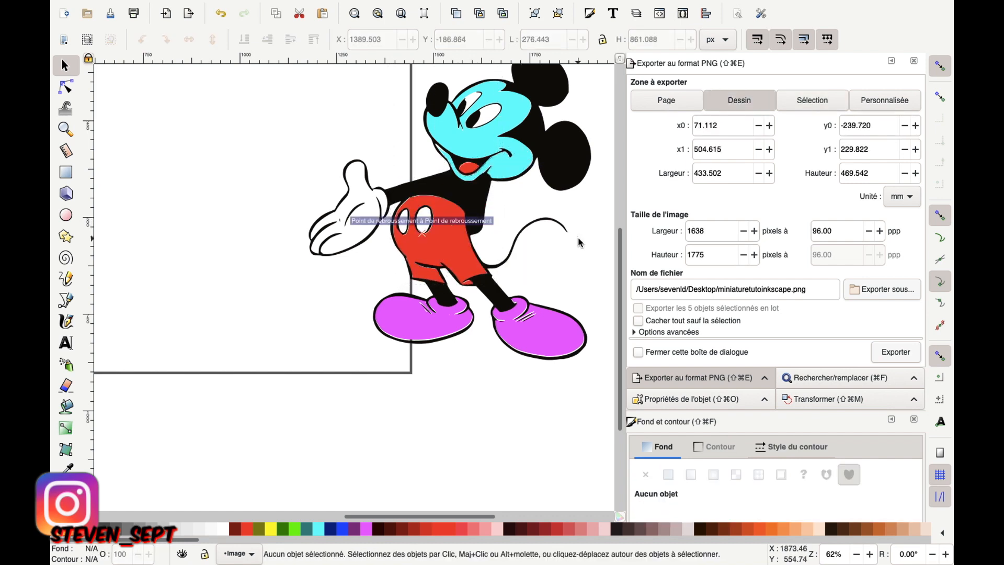
pyautogui.scroll(-1, 575, 244)
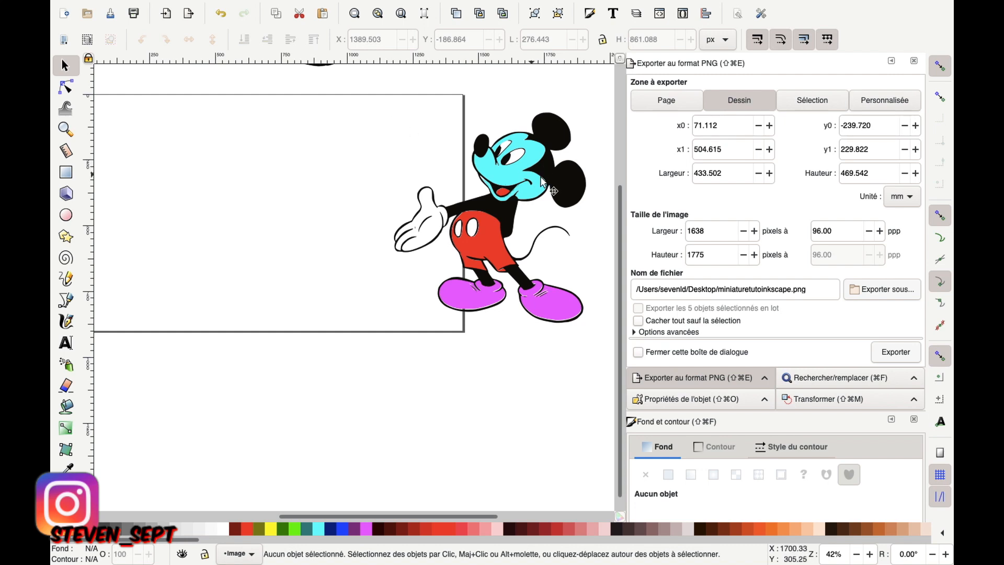
pyautogui.scroll(-2, 588, 113)
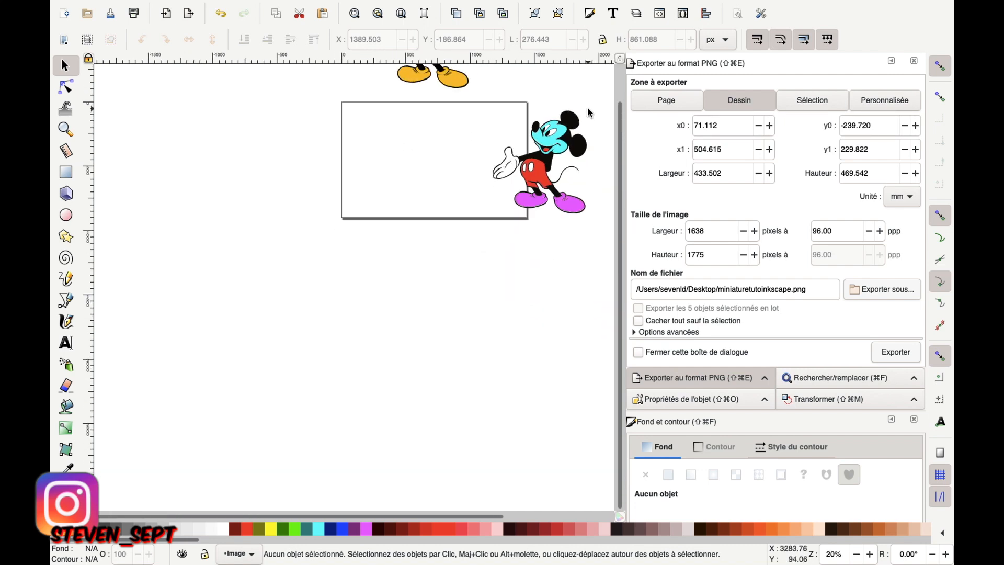
pyautogui.scroll(3, 588, 112)
pyautogui.scroll(5, 458, 151)
pyautogui.hscroll(3, 448, 146)
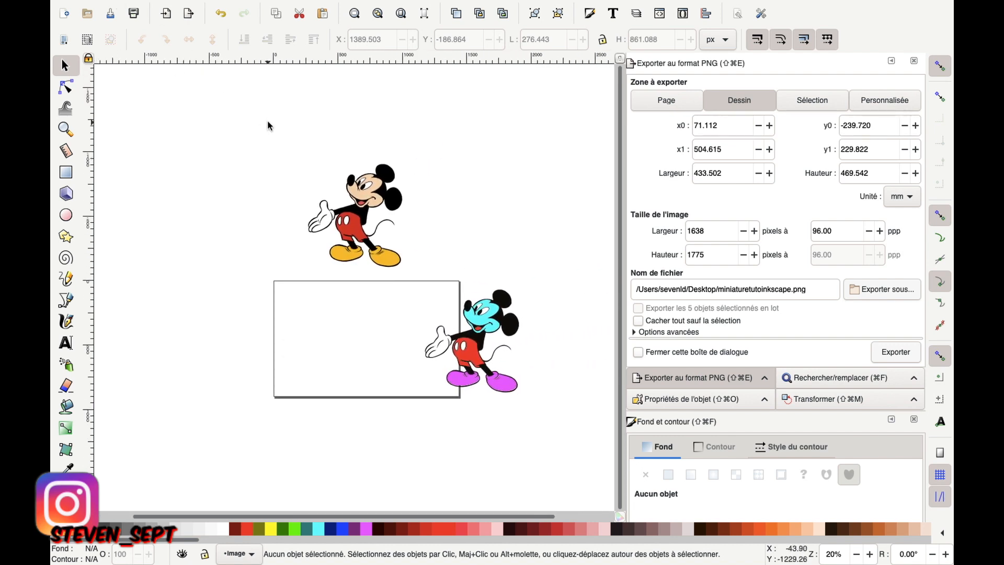